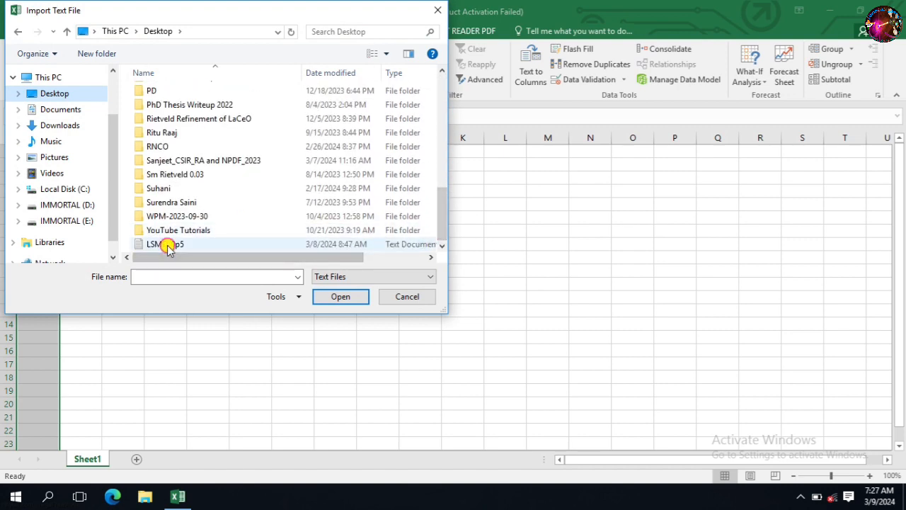
# Import the LSMO_0p5 text file as delimited data, adding Space as a delimiter, into the existing worksheet at cell A1.
pyautogui.click(213, 244)
pyautogui.click(342, 297)
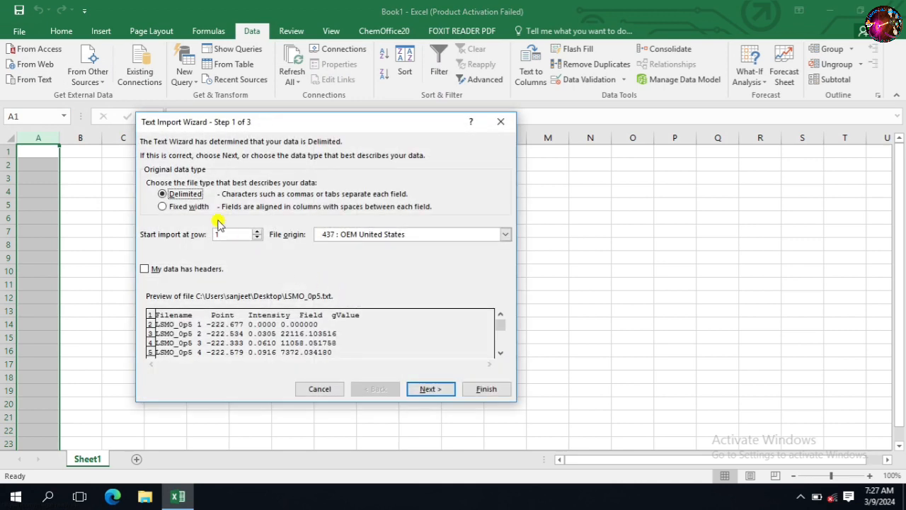
pyautogui.click(427, 388)
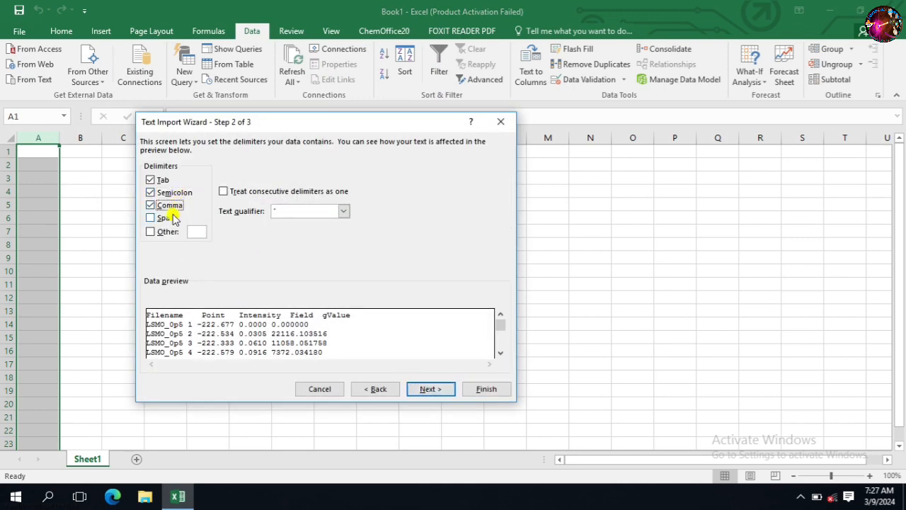
pyautogui.click(170, 218)
pyautogui.click(427, 390)
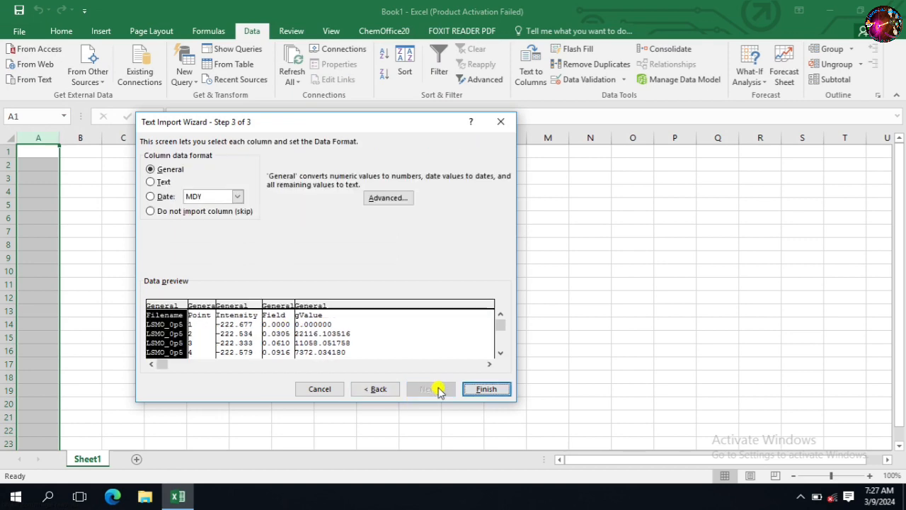
pyautogui.click(483, 389)
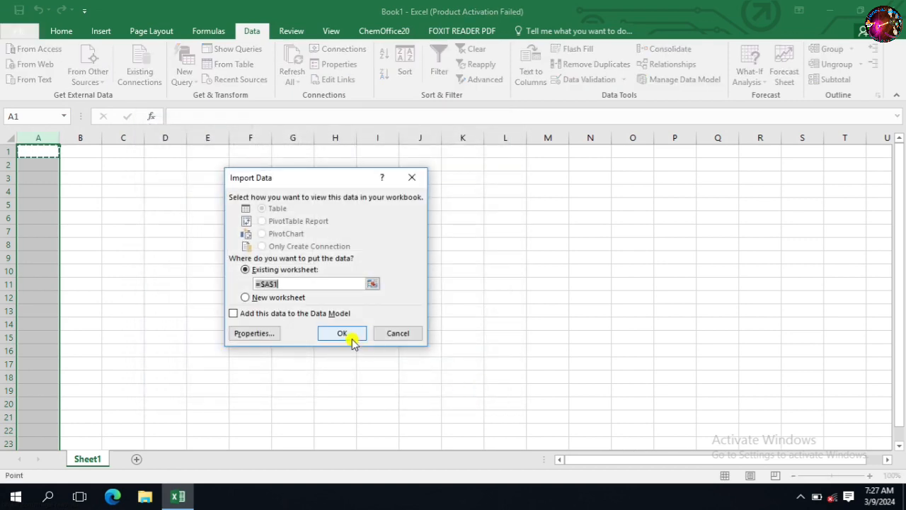
pyautogui.click(342, 333)
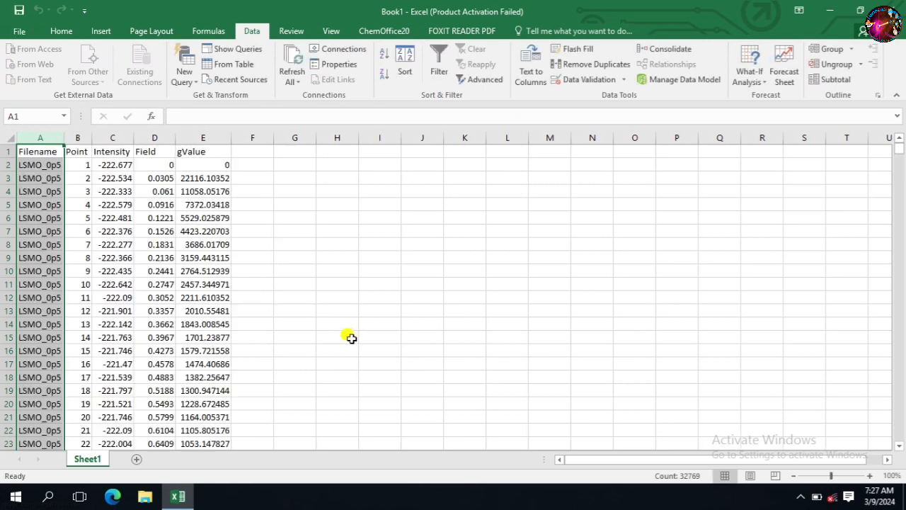
# Copy the Intensity, Field and gValue columns of the imported data.
pyautogui.click(103, 138)
pyautogui.moveTo(125, 137); pyautogui.dragTo(184, 138)
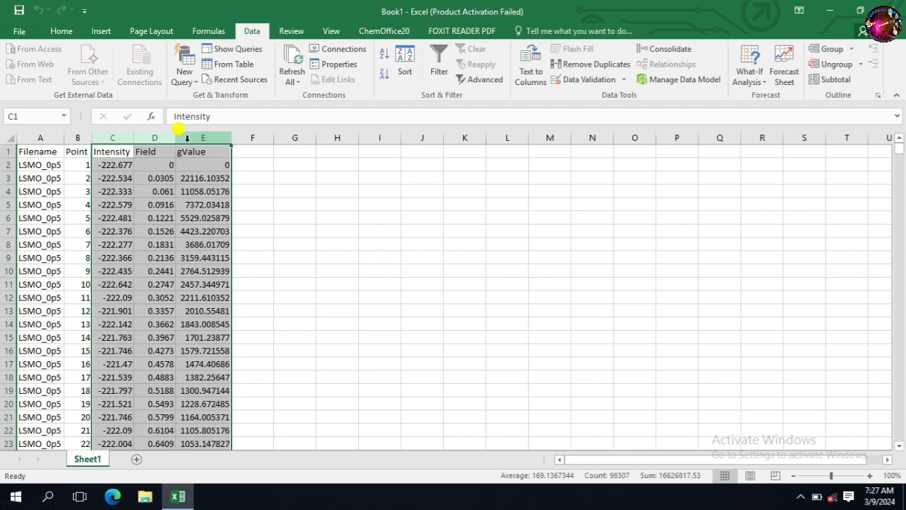
pyautogui.rightClick(187, 137)
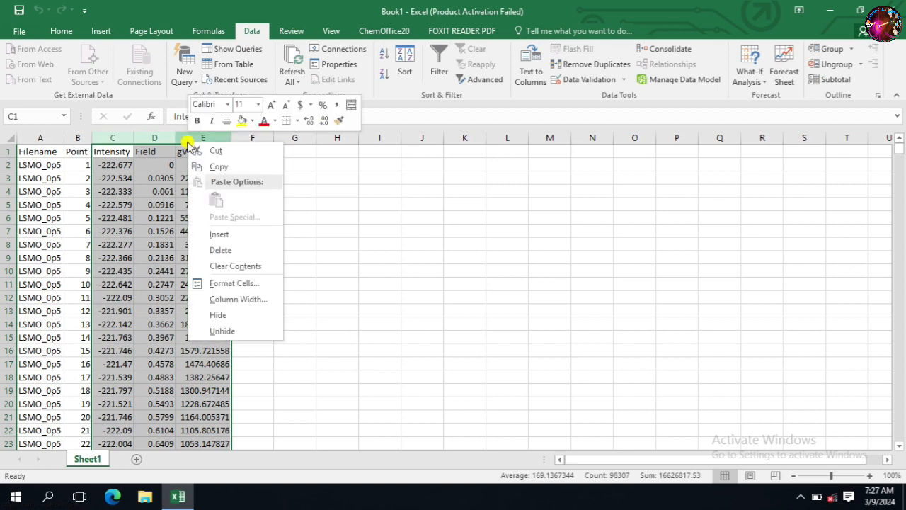
pyautogui.click(212, 168)
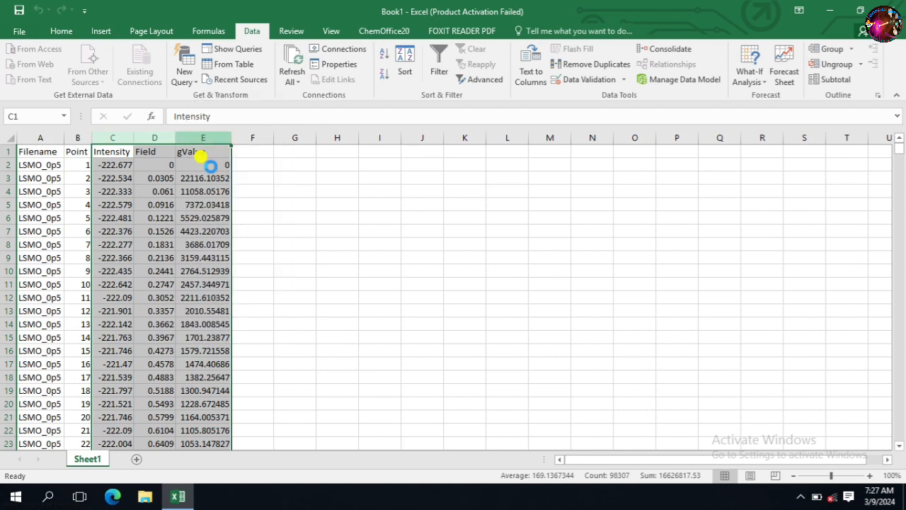
# Switch to OriginPro 9.0 and paste the copied columns into the maximized blank worksheet from column A row 1, widening column C.
pyautogui.click(825, 11)
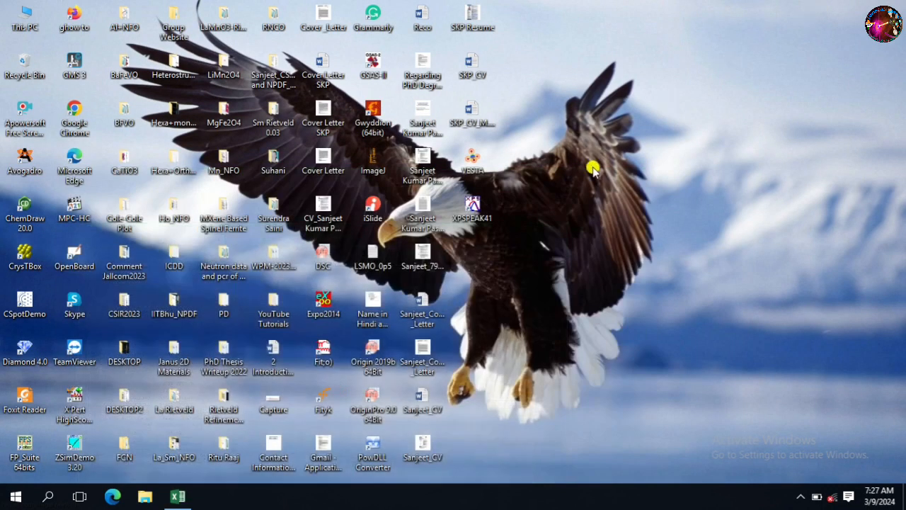
pyautogui.doubleClick(367, 393)
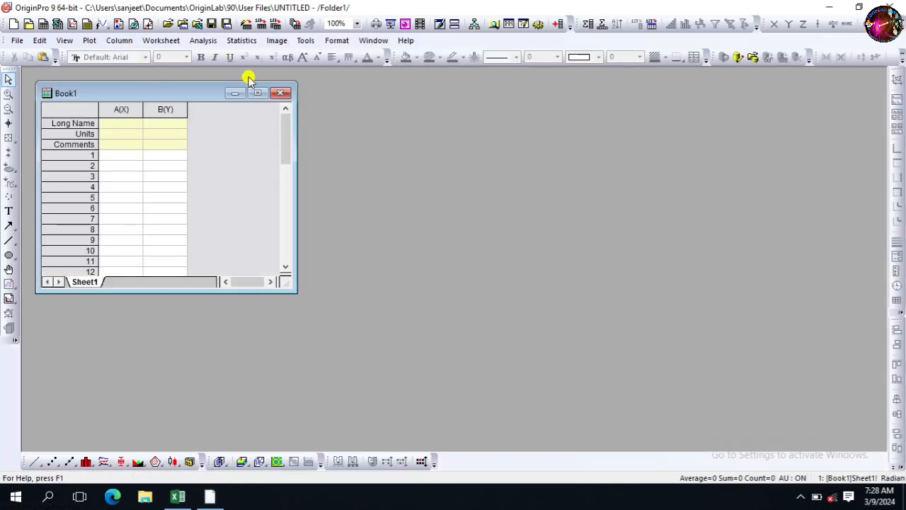
pyautogui.click(258, 93)
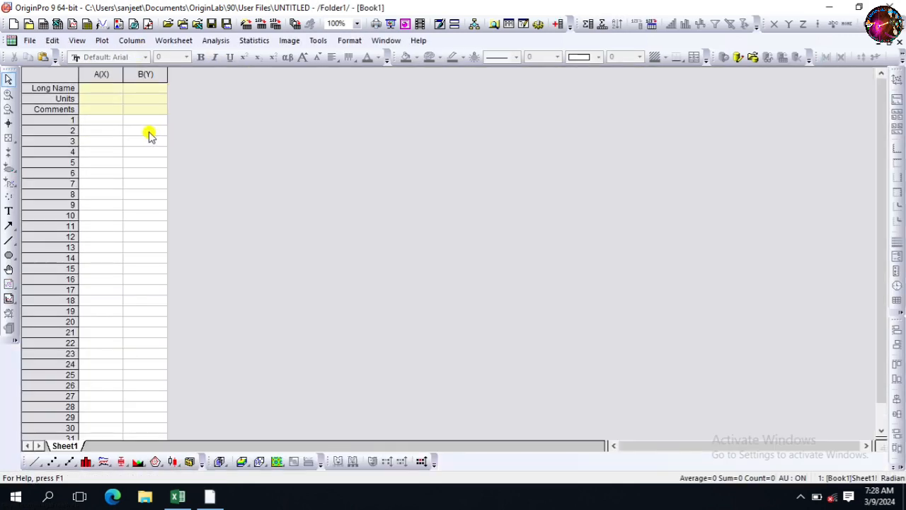
pyautogui.click(104, 123)
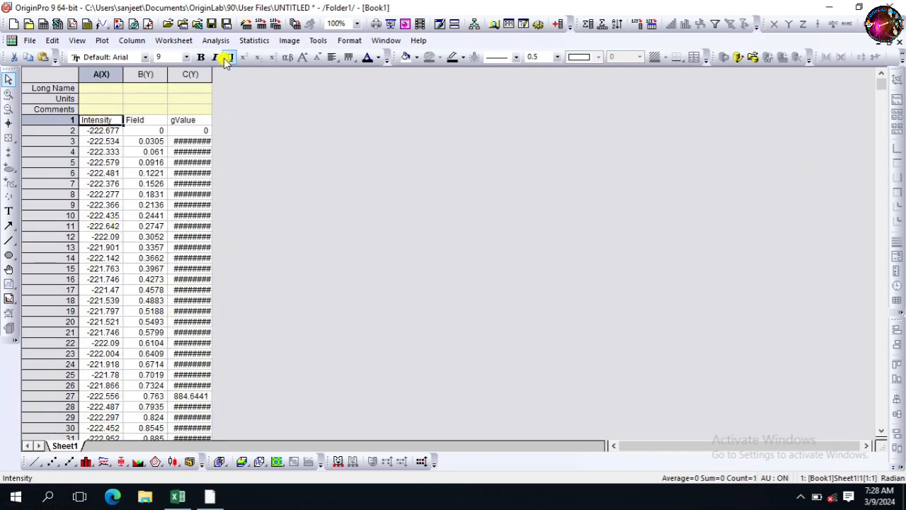
pyautogui.moveTo(211, 73); pyautogui.dragTo(230, 73)
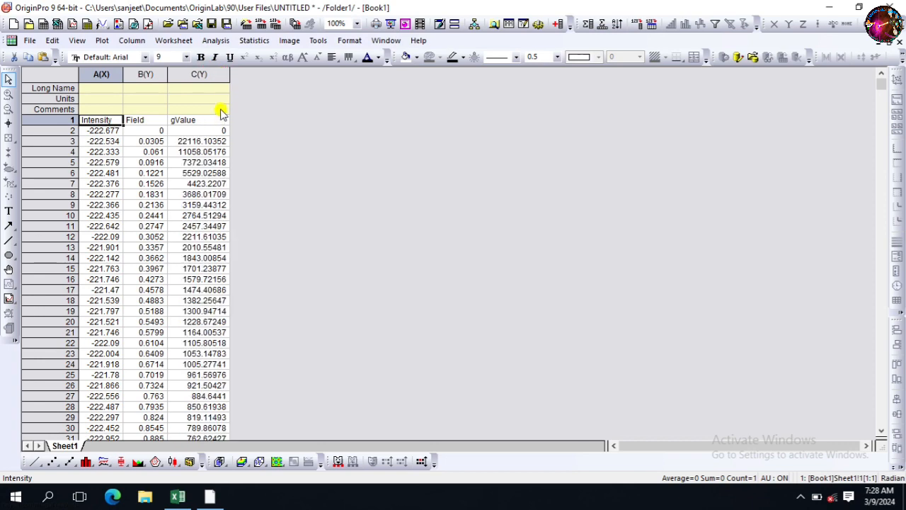
# Copy the Intensity, Field and gValue headers from the Excel sheet into the Long Name row of the OriginPro worksheet.
pyautogui.click(177, 497)
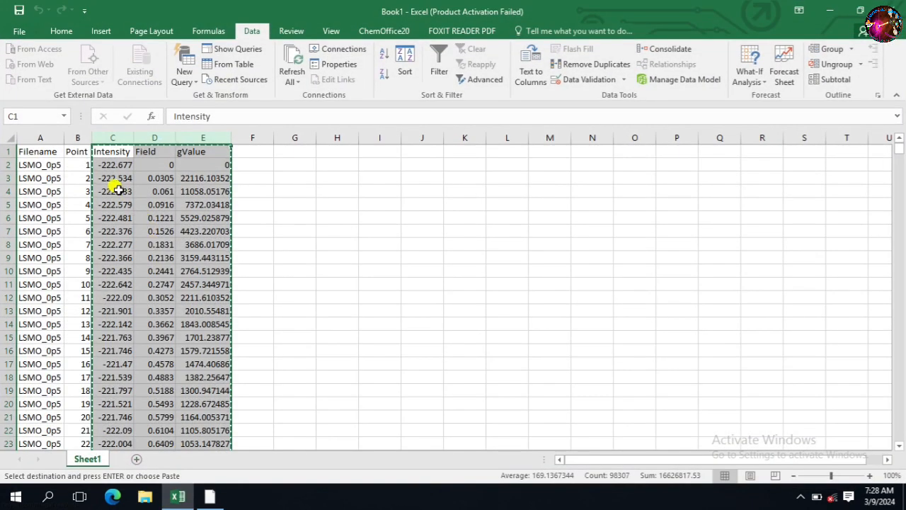
pyautogui.moveTo(101, 151); pyautogui.dragTo(185, 151)
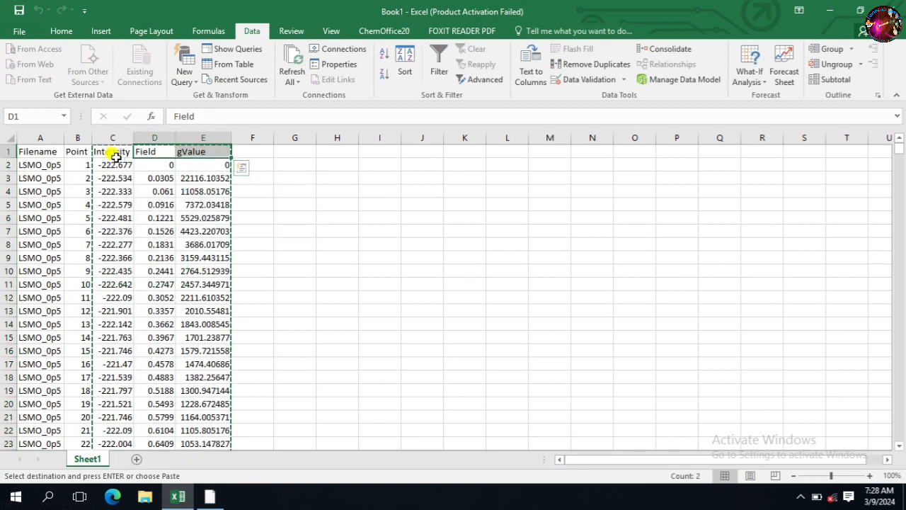
pyautogui.click(106, 151)
pyautogui.moveTo(104, 151); pyautogui.dragTo(182, 151)
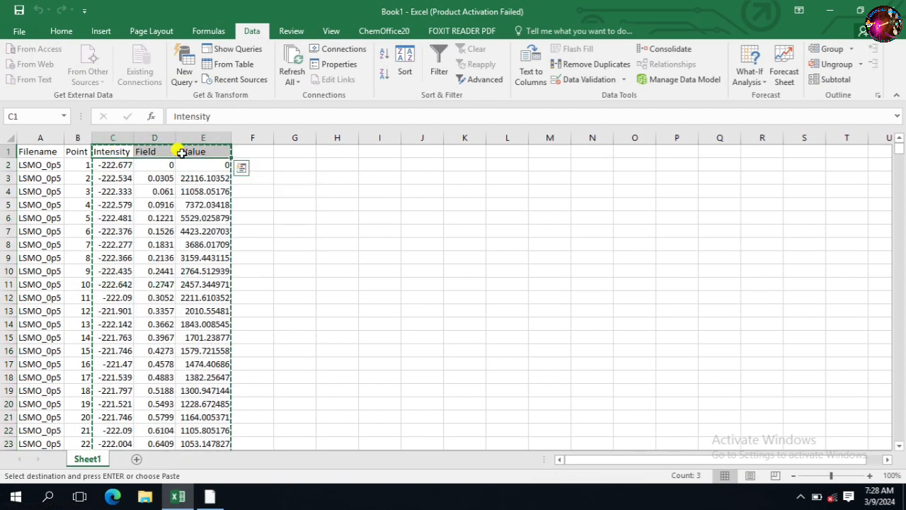
pyautogui.rightClick(183, 152)
pyautogui.click(211, 178)
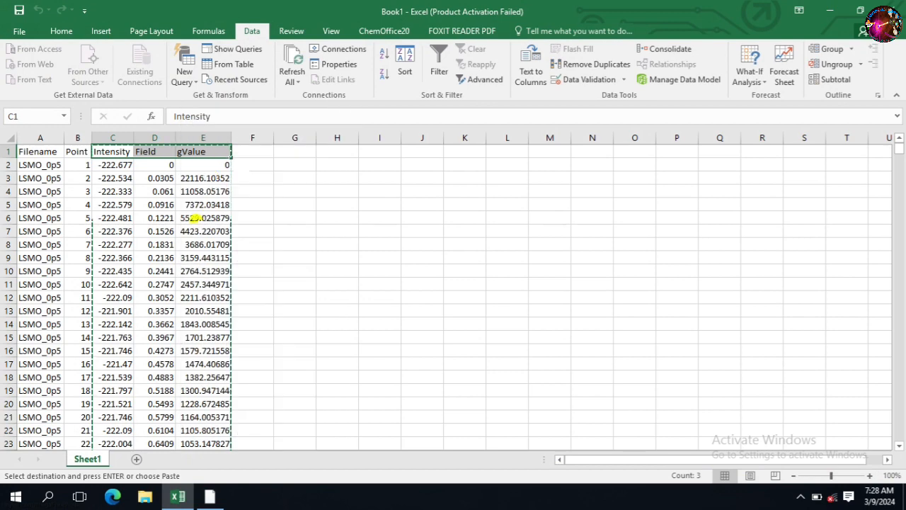
pyautogui.click(209, 497)
pyautogui.click(103, 91)
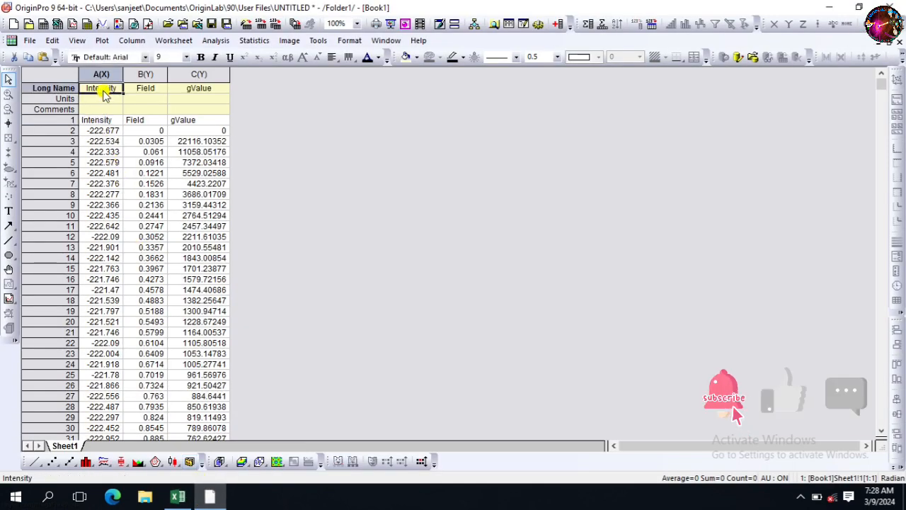
# Try a line plot of the Intensity and Field columns and discard the graph.
pyautogui.click(102, 74)
pyautogui.keyDown('shift'); pyautogui.click(146, 74); pyautogui.keyUp('shift')
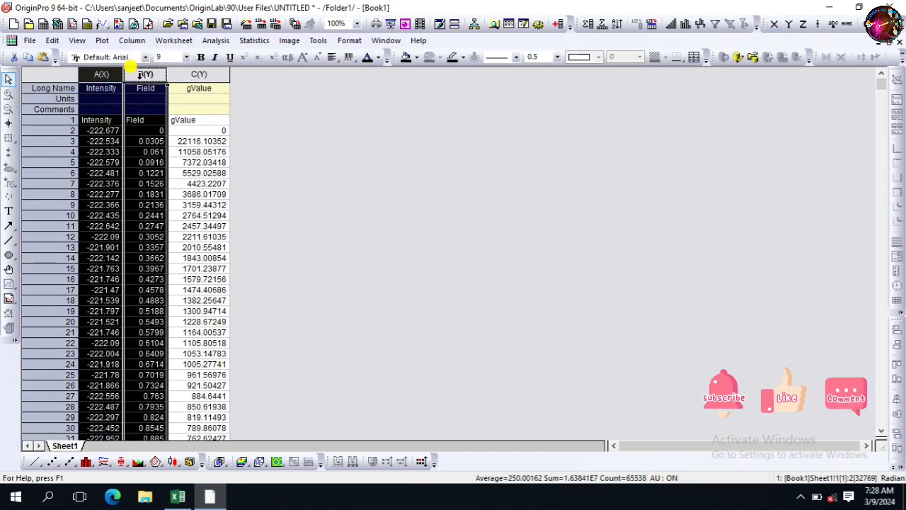
pyautogui.click(37, 461)
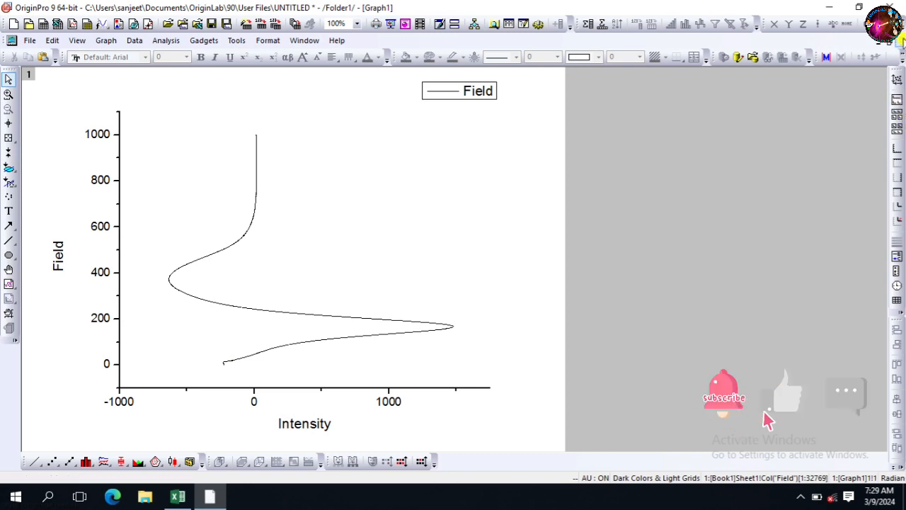
pyautogui.click(900, 42)
pyautogui.click(383, 278)
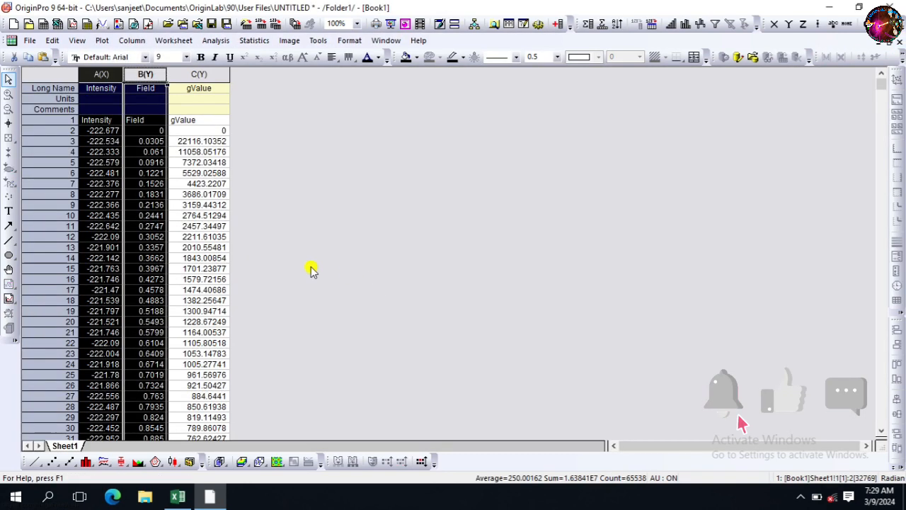
# Add a new column D to the worksheet and copy the whole Intensity column into it.
pyautogui.rightClick(103, 75)
pyautogui.click(103, 76)
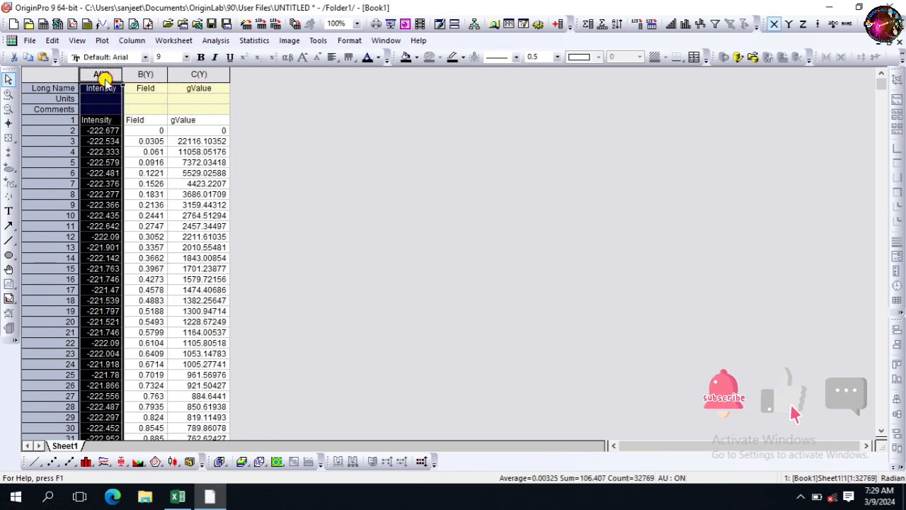
pyautogui.rightClick(104, 76)
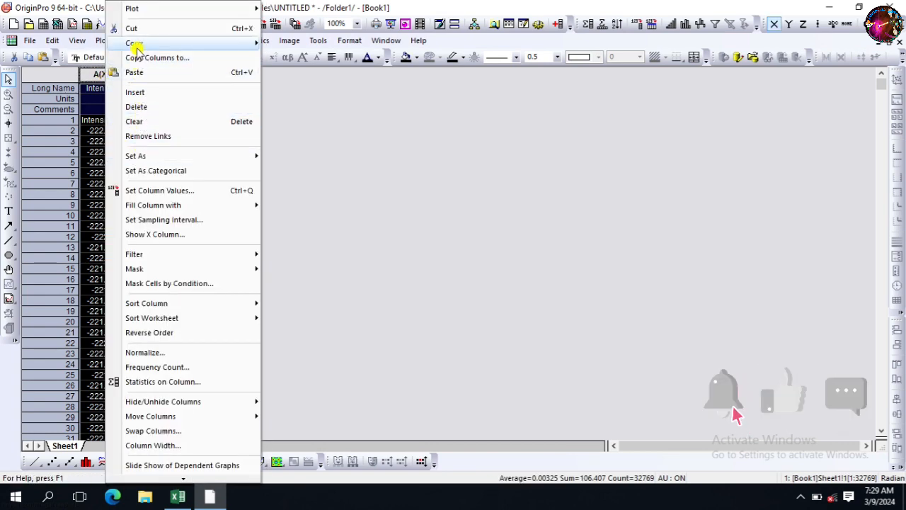
pyautogui.moveTo(199, 43)
pyautogui.click(308, 58)
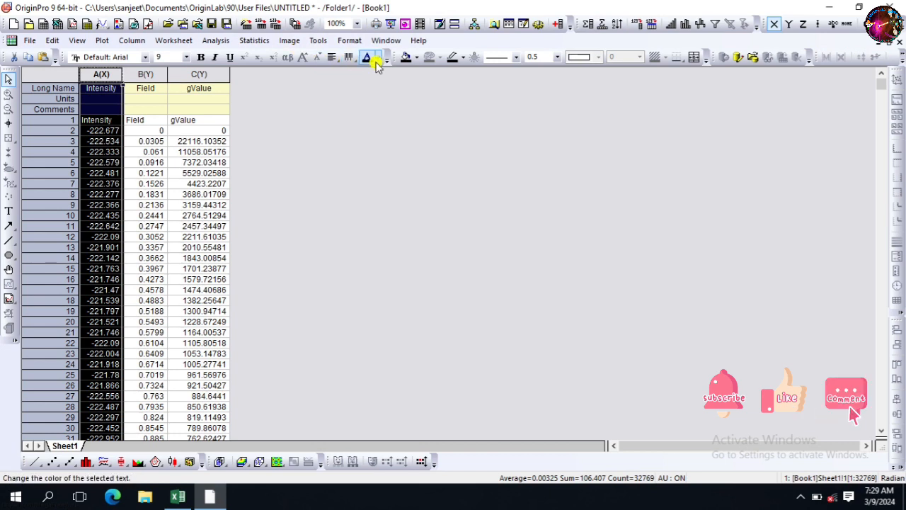
pyautogui.click(557, 24)
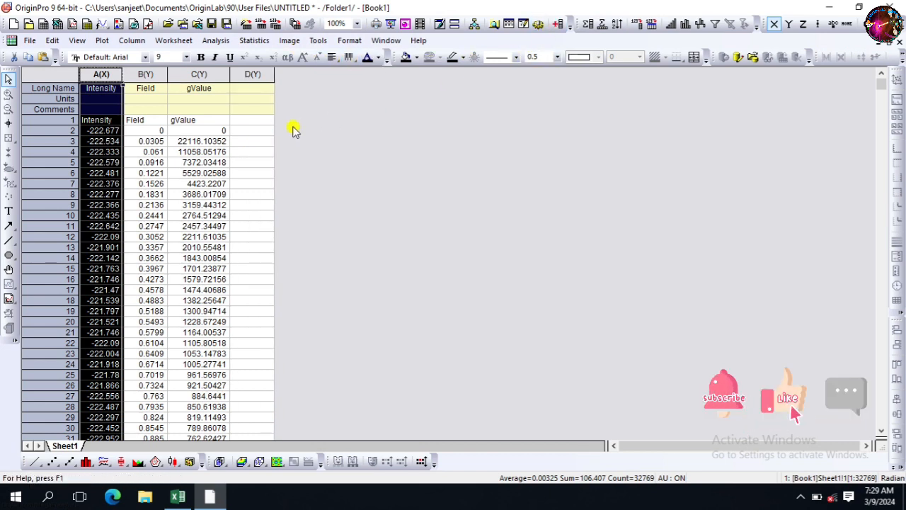
pyautogui.click(253, 121)
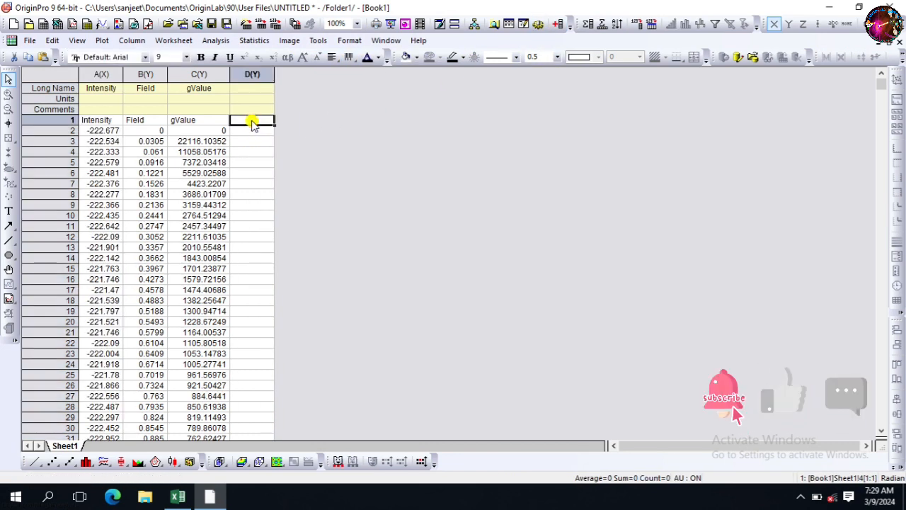
pyautogui.hotkey('ctrl', 'v')
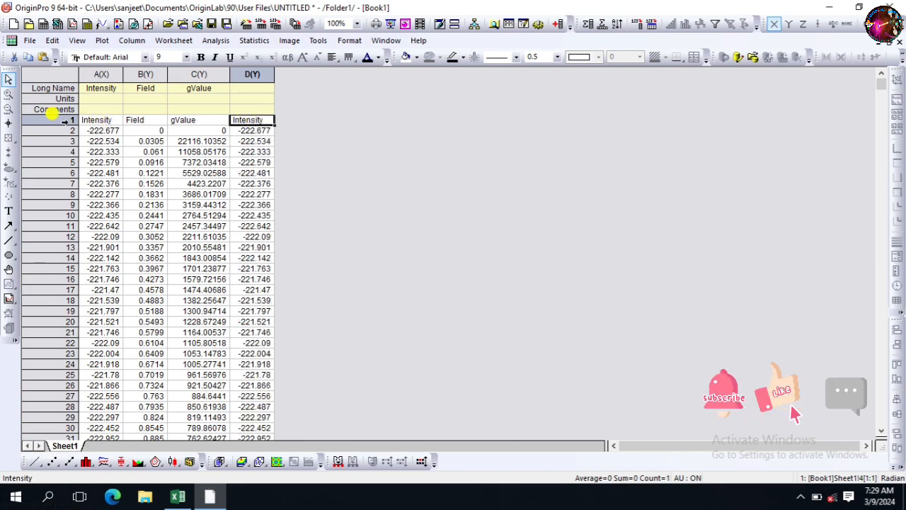
# Delete the first data row, which holds the duplicated header text.
pyautogui.click(54, 118)
pyautogui.rightClick(55, 117)
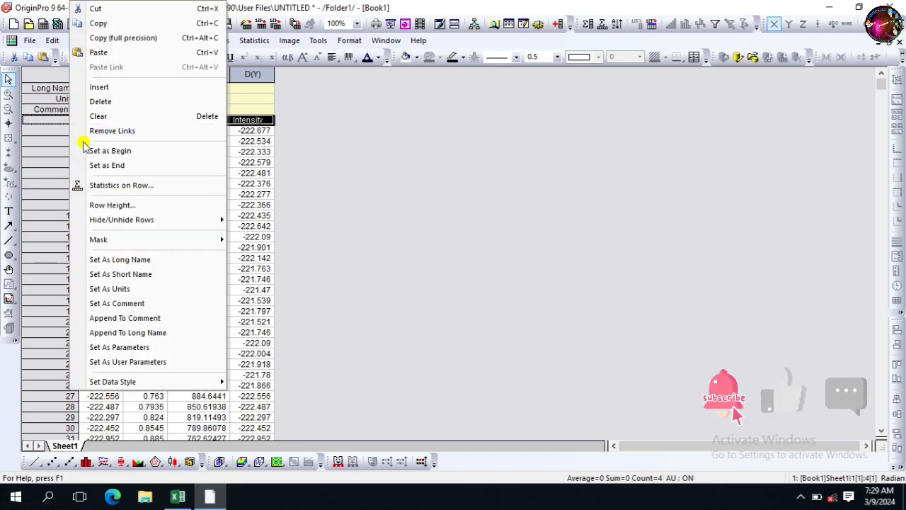
pyautogui.click(110, 103)
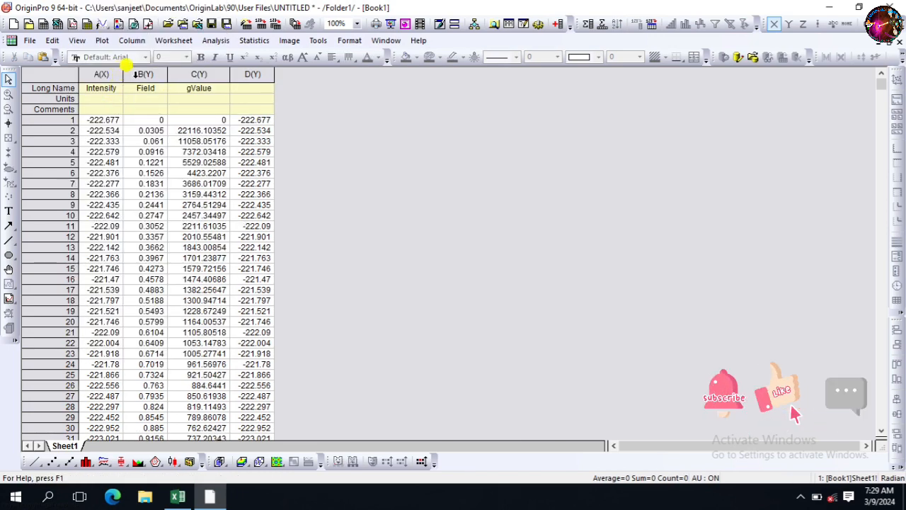
# Set the Field column as an X column.
pyautogui.click(127, 74)
pyautogui.rightClick(138, 74)
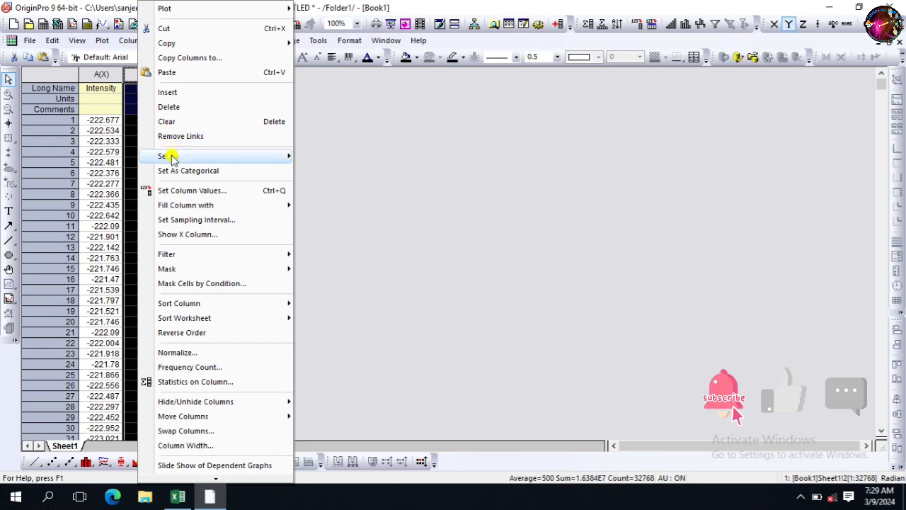
pyautogui.click(305, 156)
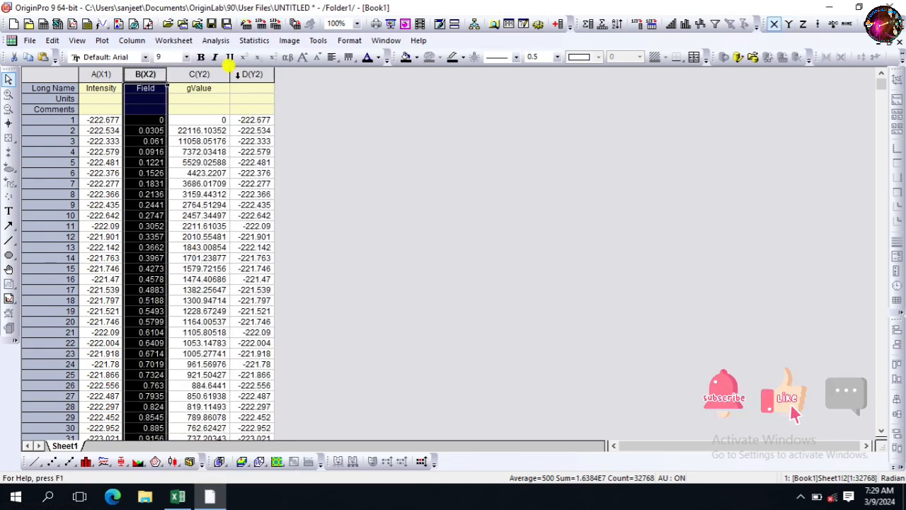
# Plot column D against Field as a line graph and move the legend off the page into the grey area.
pyautogui.keyDown('ctrl'); pyautogui.click(252, 74); pyautogui.keyUp('ctrl')
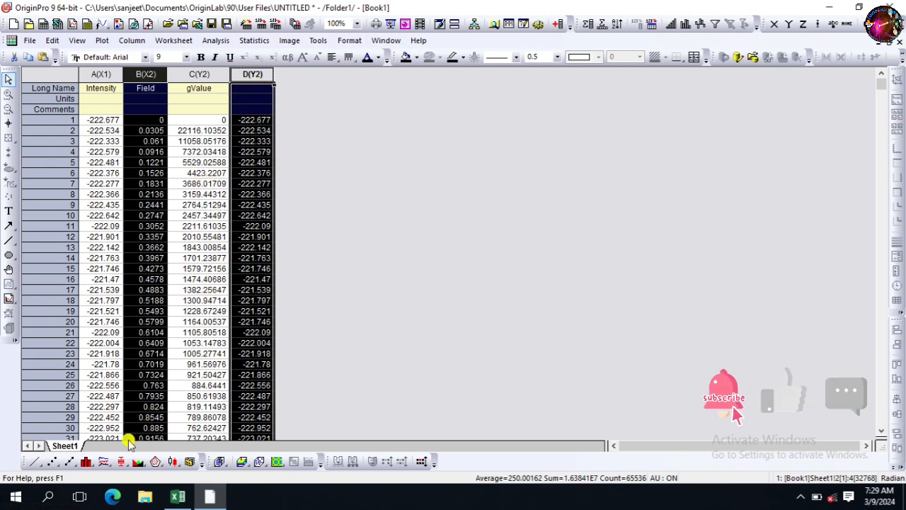
pyautogui.click(34, 462)
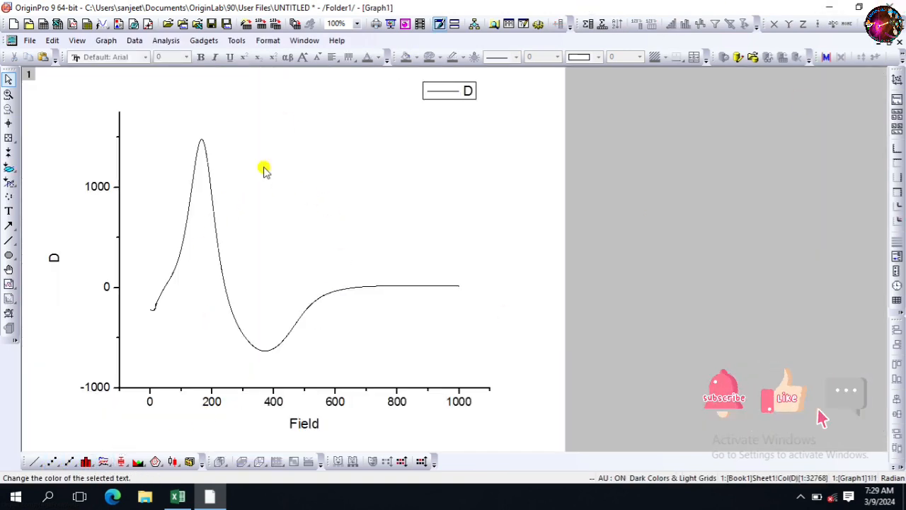
pyautogui.moveTo(469, 88); pyautogui.dragTo(674, 95)
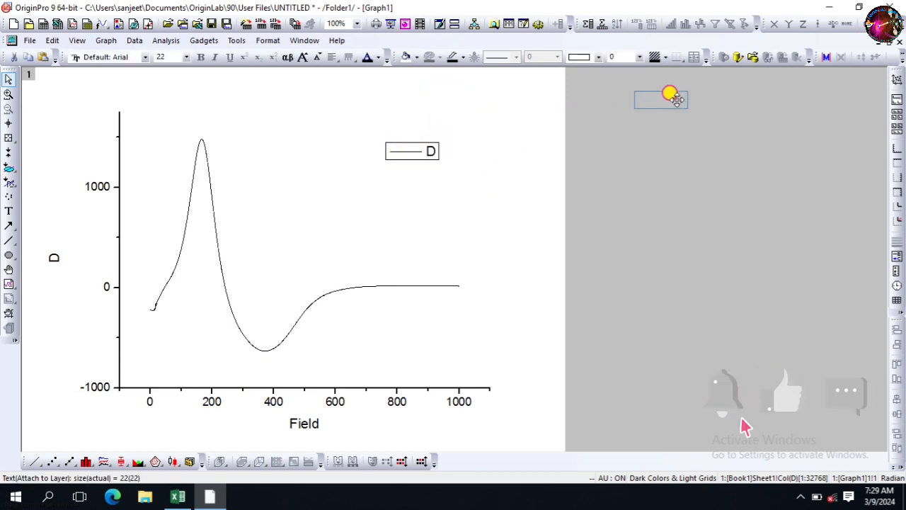
# Turn on the opposite axis lines for both the vertical and horizontal directions so the plot is framed on all sides.
pyautogui.doubleClick(275, 401)
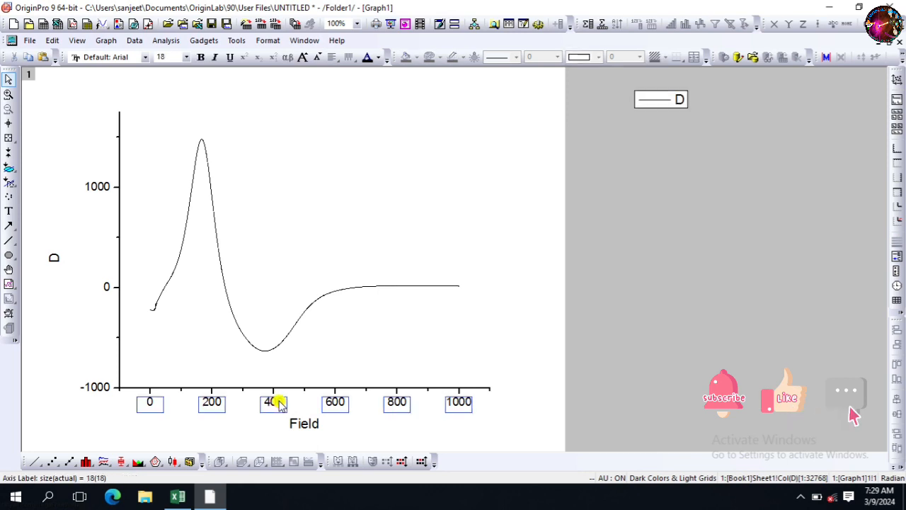
pyautogui.click(496, 155)
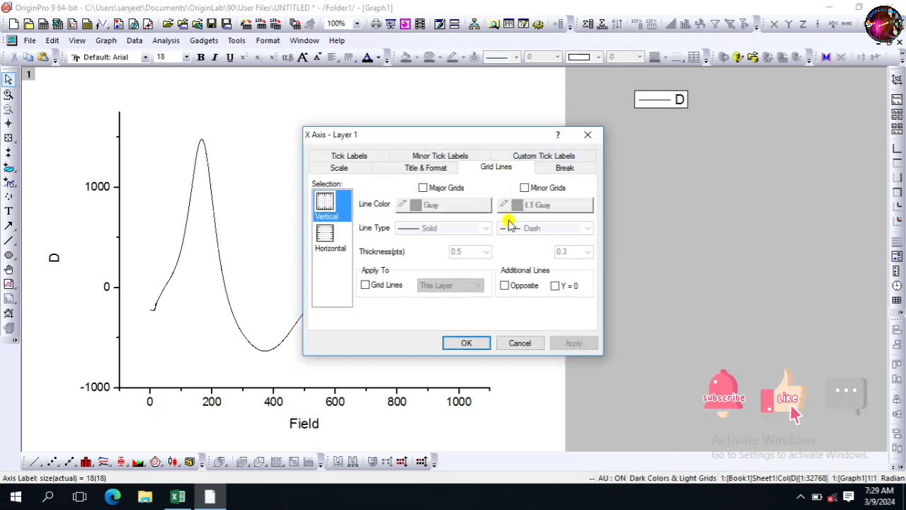
pyautogui.click(509, 286)
pyautogui.click(330, 237)
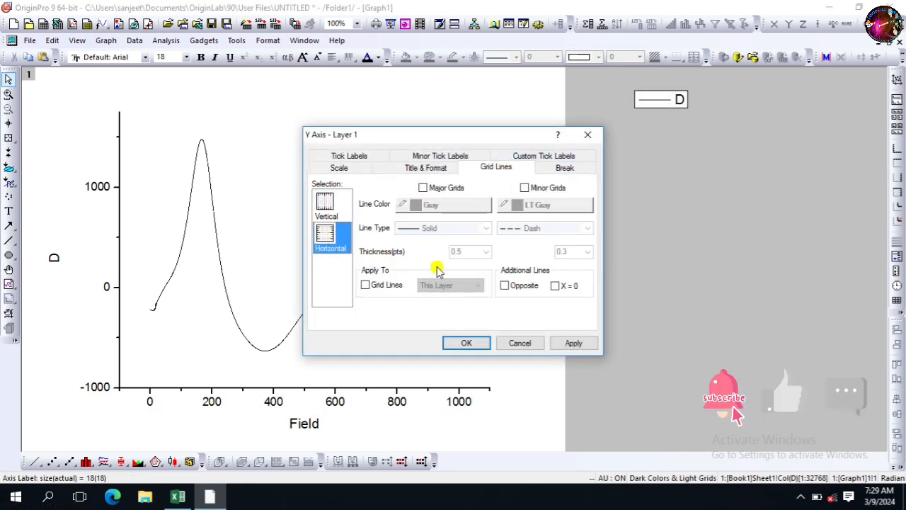
pyautogui.click(514, 284)
pyautogui.click(468, 342)
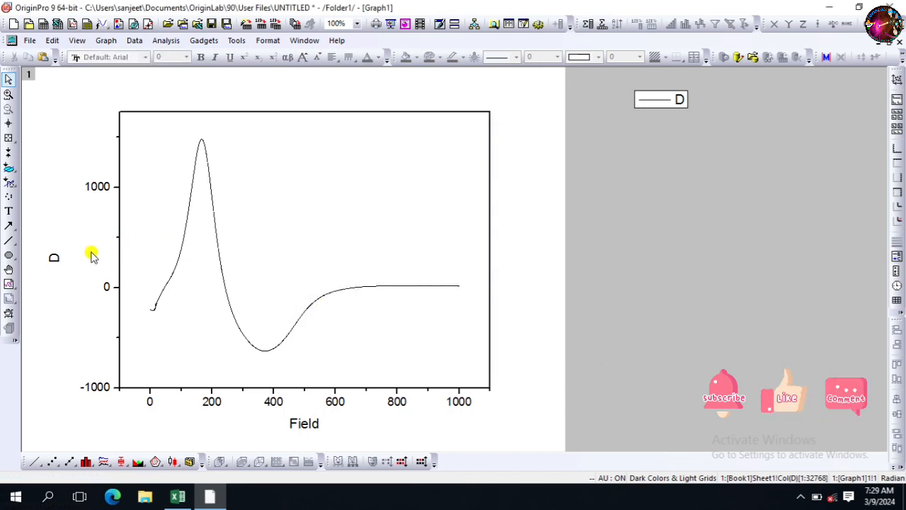
# Save the project to the Desktop under the file name LSMO_0p5.
pyautogui.click(211, 30)
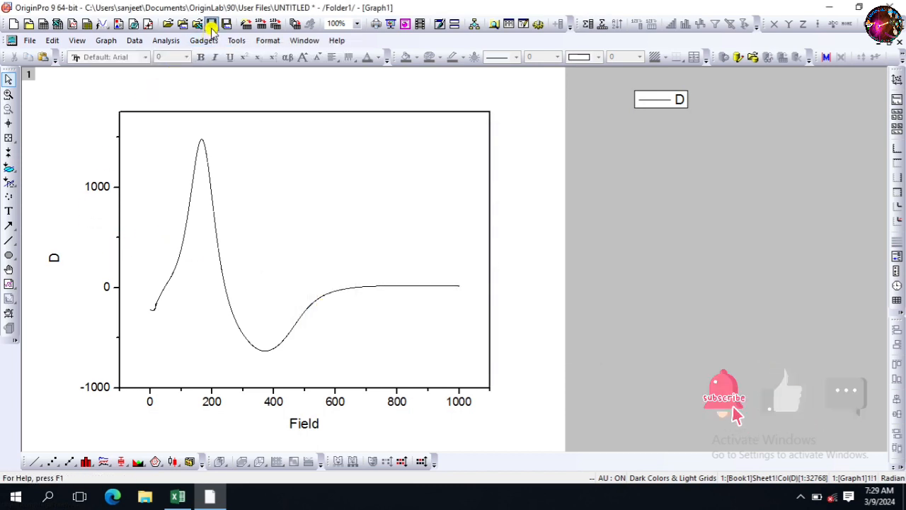
pyautogui.click(286, 156)
pyautogui.click(404, 267)
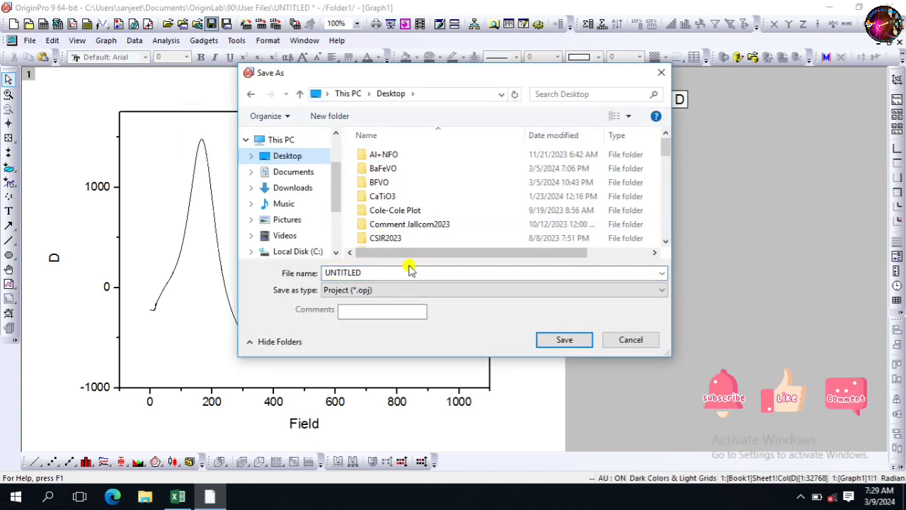
pyautogui.doubleClick(409, 273)
pyautogui.write('l')
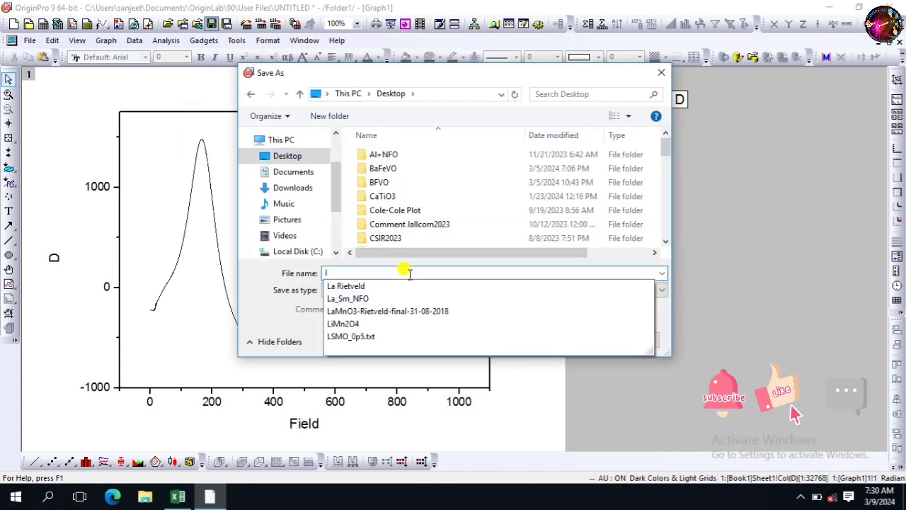
pyautogui.click(386, 336)
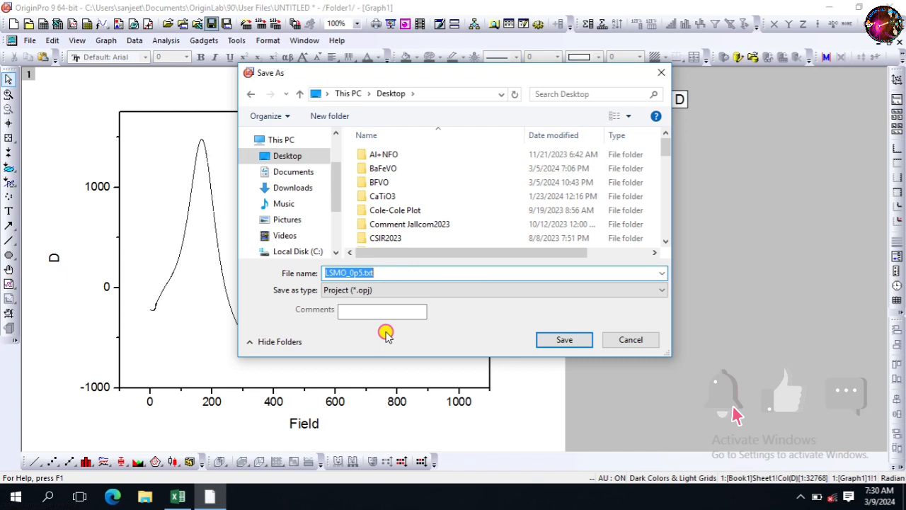
pyautogui.click(395, 273)
pyautogui.press('BackSpace')
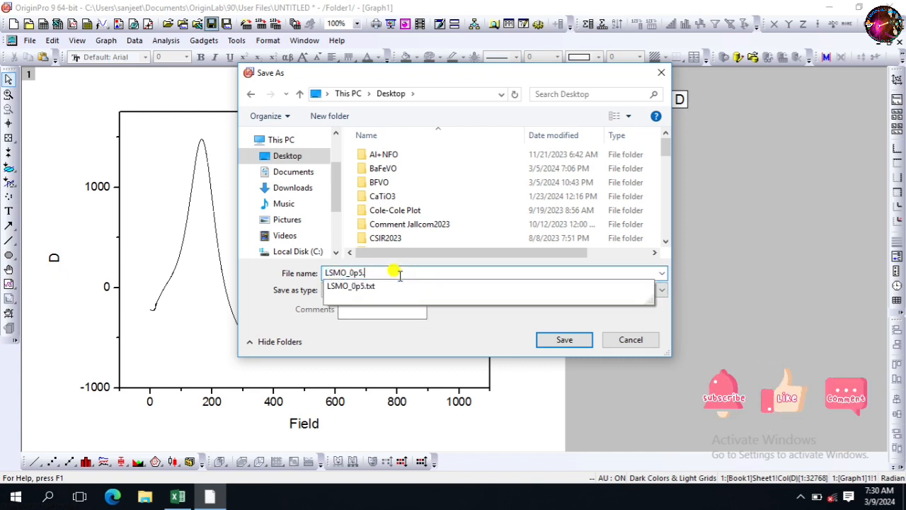
pyautogui.press('BackSpace')
pyautogui.click(770, 233)
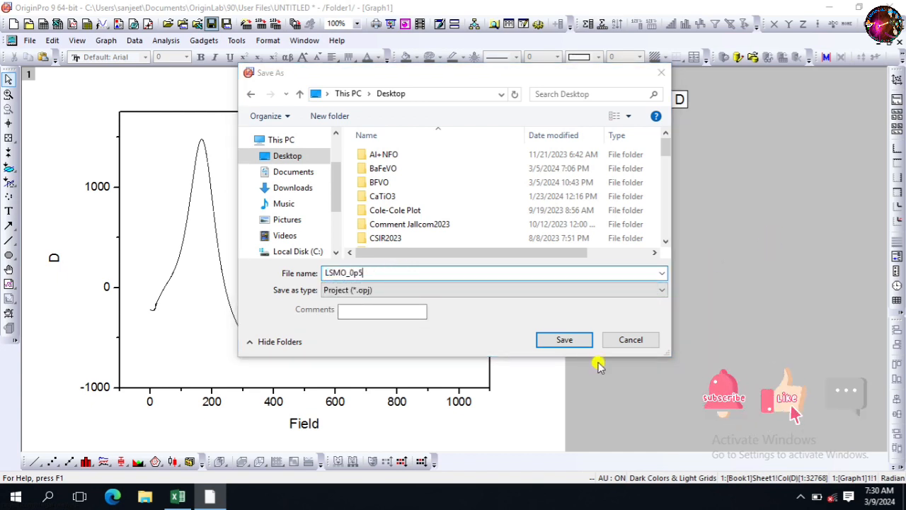
pyautogui.click(556, 340)
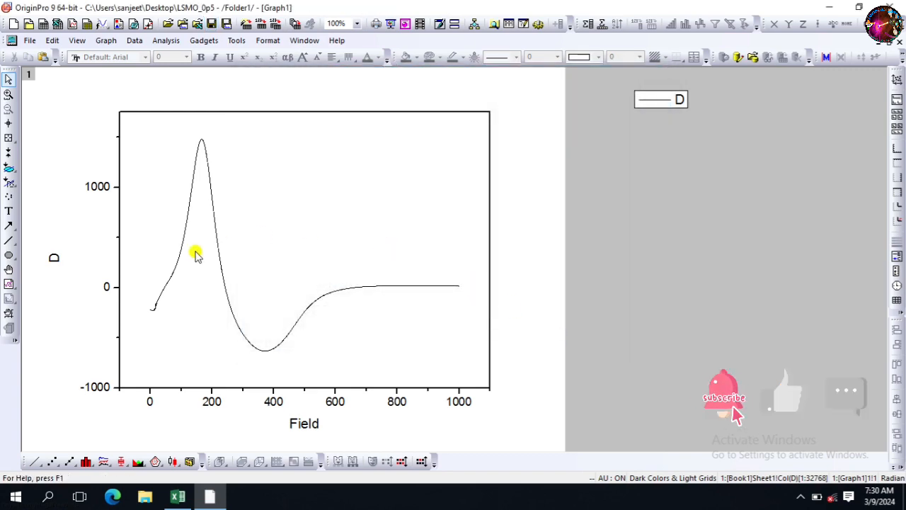
# Set the major tick increment of the Y axis scale to 500.
pyautogui.doubleClick(104, 191)
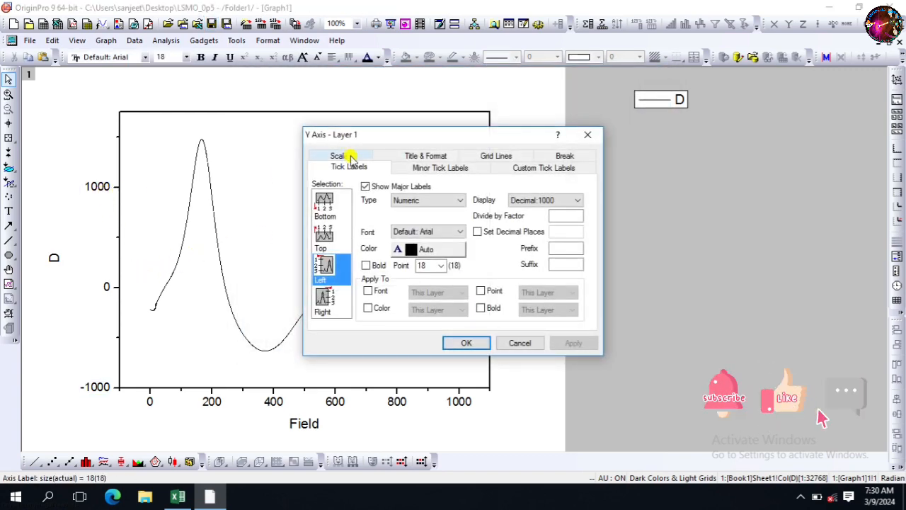
pyautogui.click(343, 158)
pyautogui.click(544, 192)
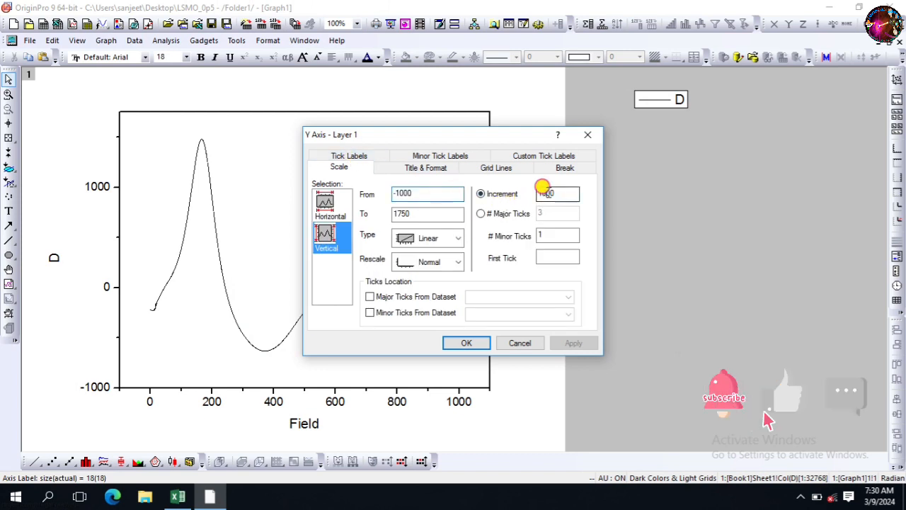
pyautogui.write('0')
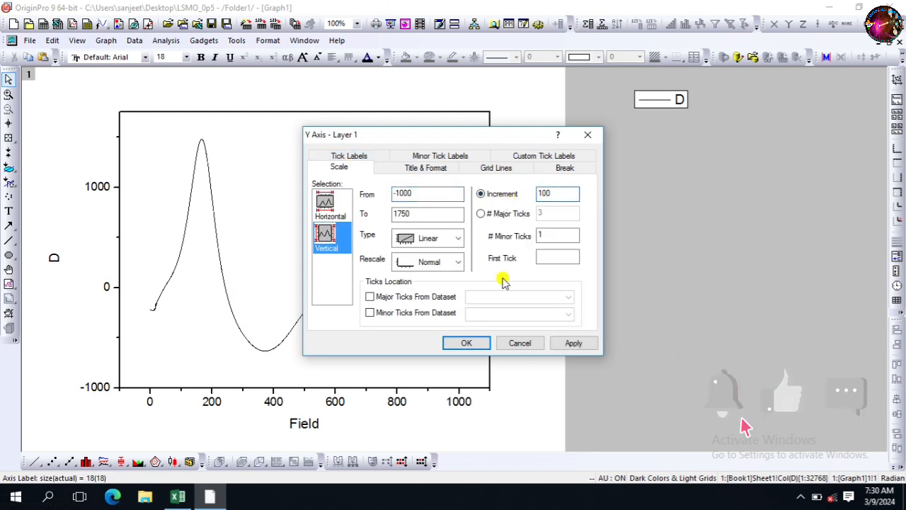
pyautogui.click(466, 342)
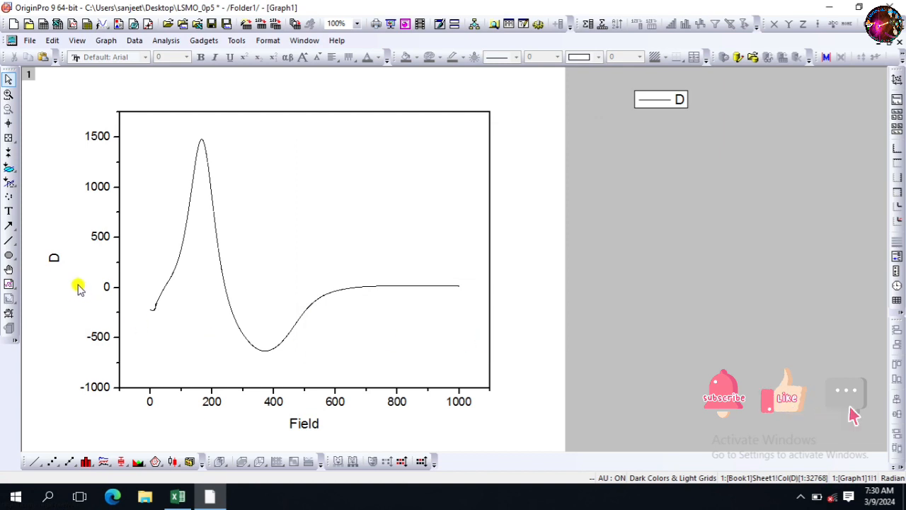
# Change the Y axis title to "Intensity(a.u)" and move it closer to the tick labels.
pyautogui.doubleClick(60, 260)
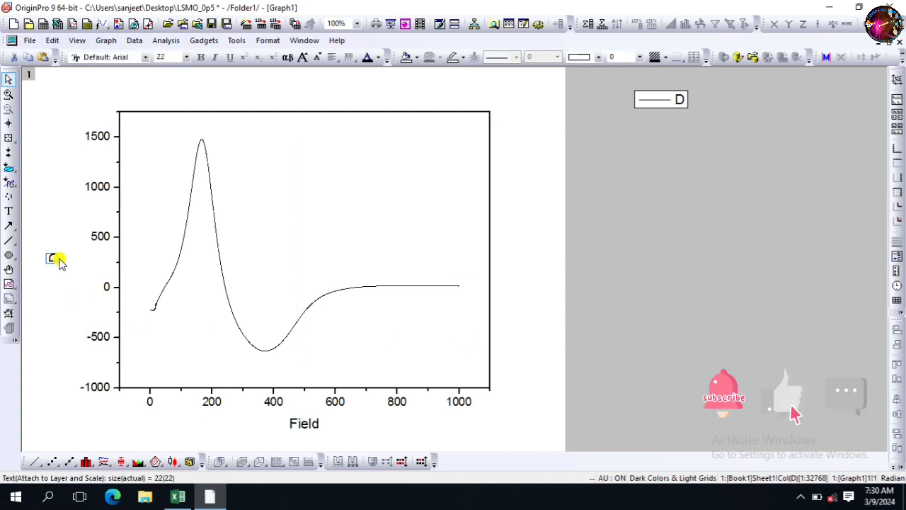
pyautogui.hotkey('ctrl', 'a')
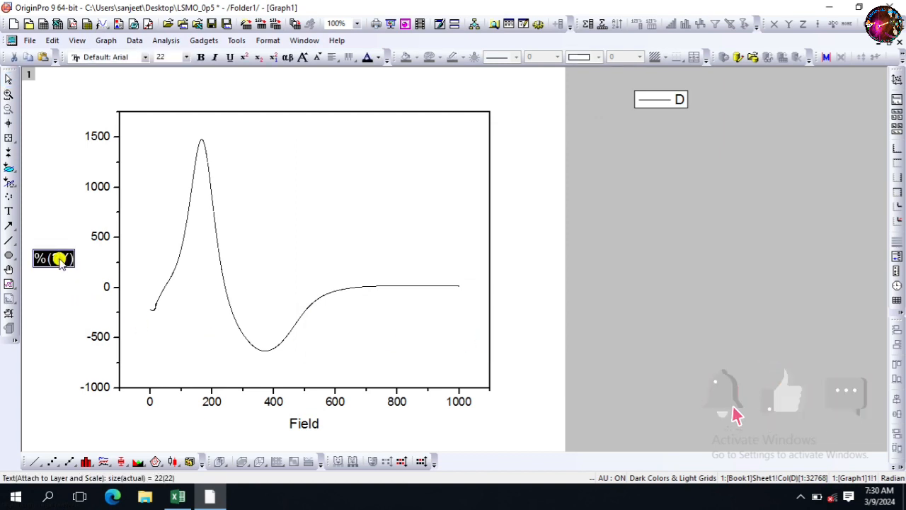
pyautogui.write('Ir')
pyautogui.write('tensity(a.u')
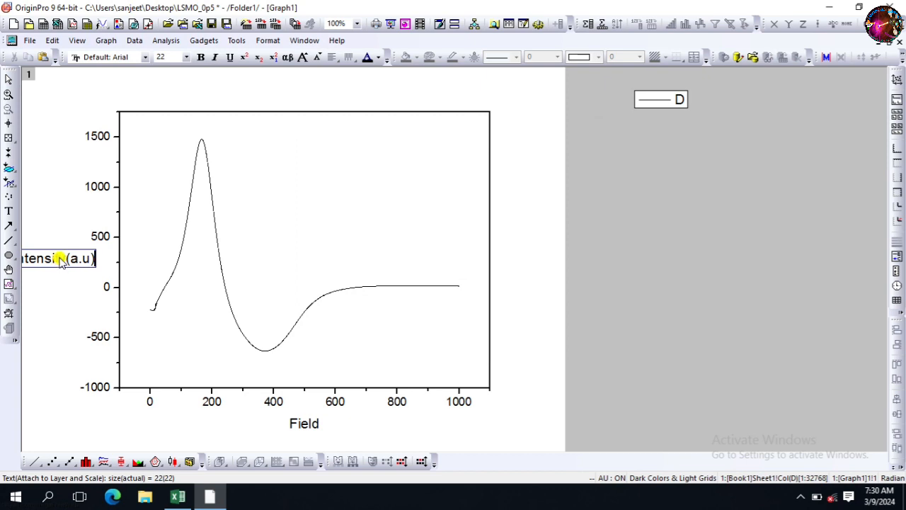
pyautogui.click(76, 259)
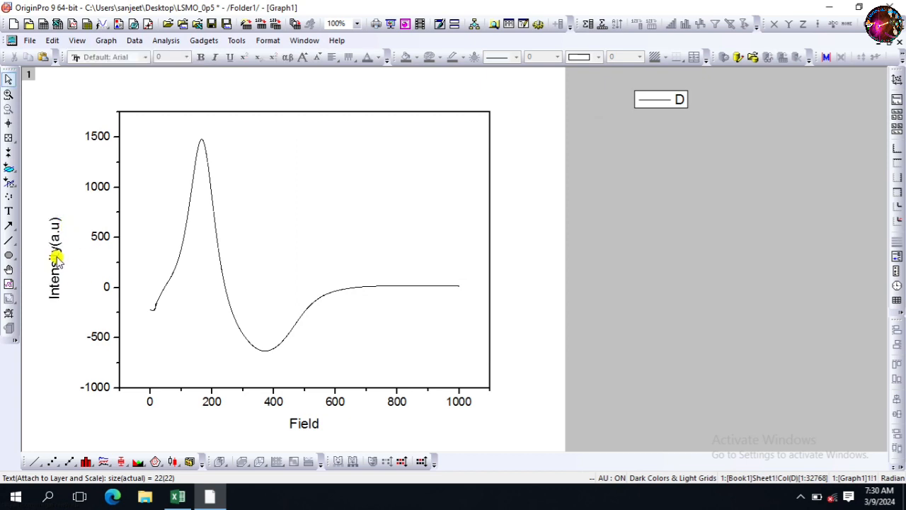
pyautogui.moveTo(56, 258); pyautogui.dragTo(77, 254)
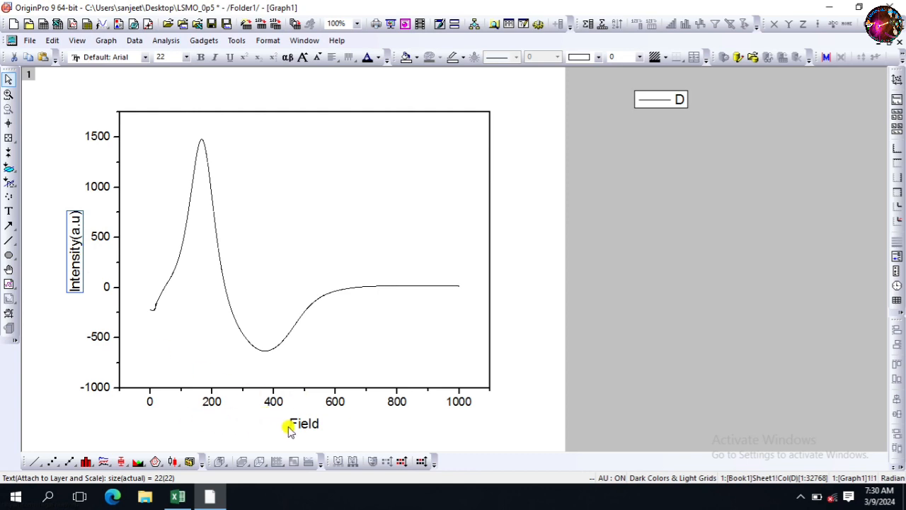
# Change the X axis title to "Field(mT)" and move it slightly closer to the tick labels.
pyautogui.doubleClick(316, 423)
pyautogui.hotkey('ctrl', 'a')
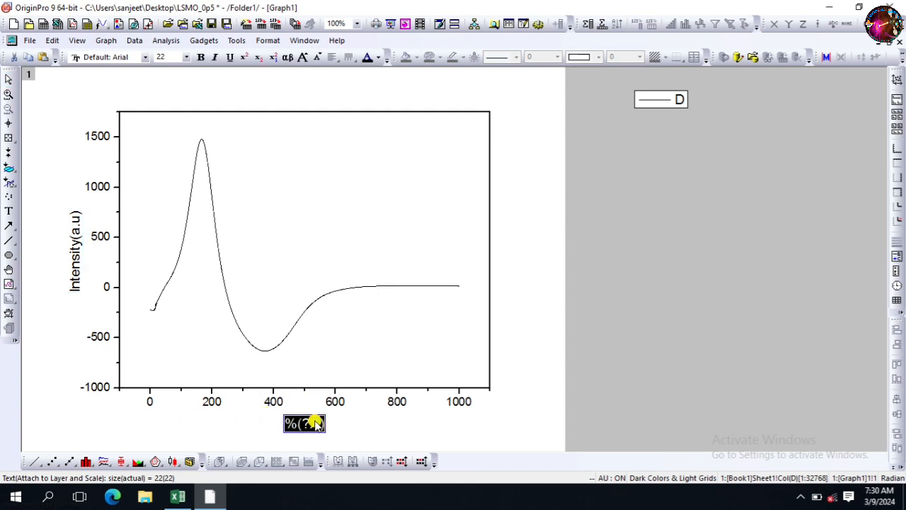
pyautogui.write('Field')
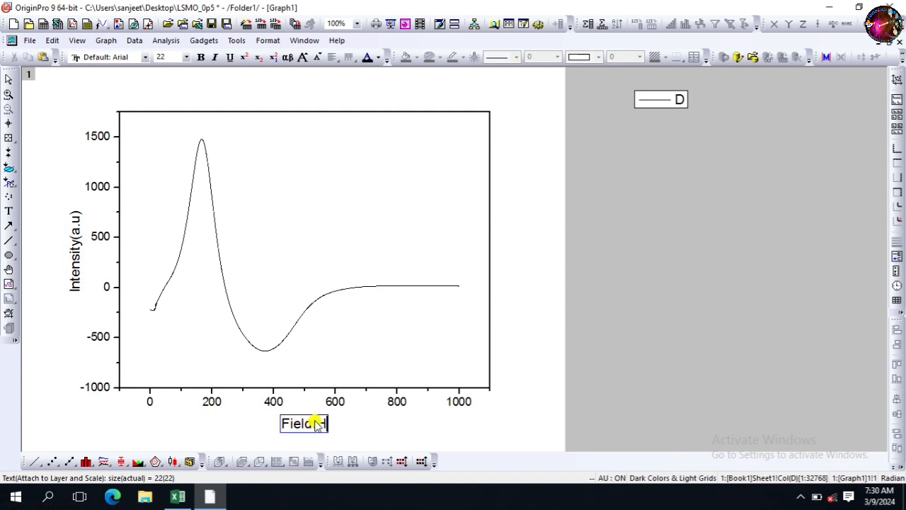
pyautogui.write('(mT)')
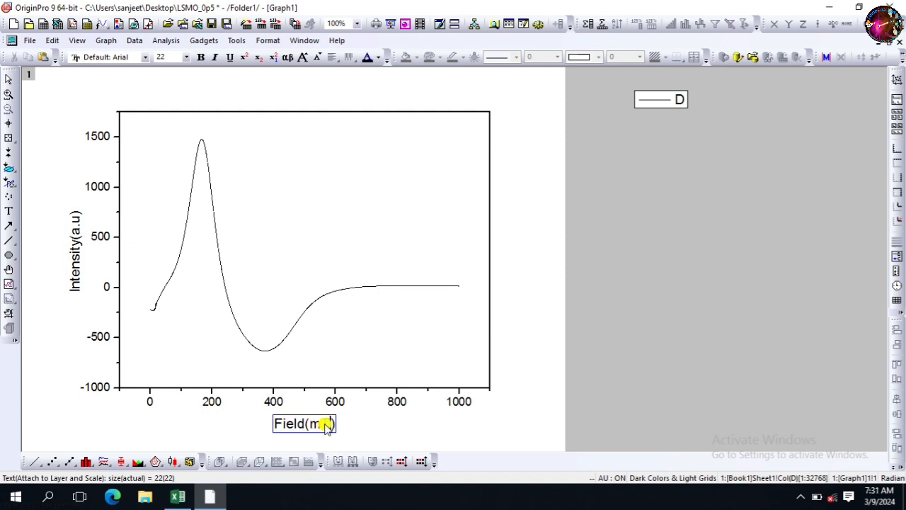
pyautogui.click(364, 428)
pyautogui.moveTo(321, 425)
pyautogui.mouseDown()
pyautogui.moveTo(314, 417)
pyautogui.moveTo(325, 418)
pyautogui.mouseUp()
pyautogui.click(366, 425)
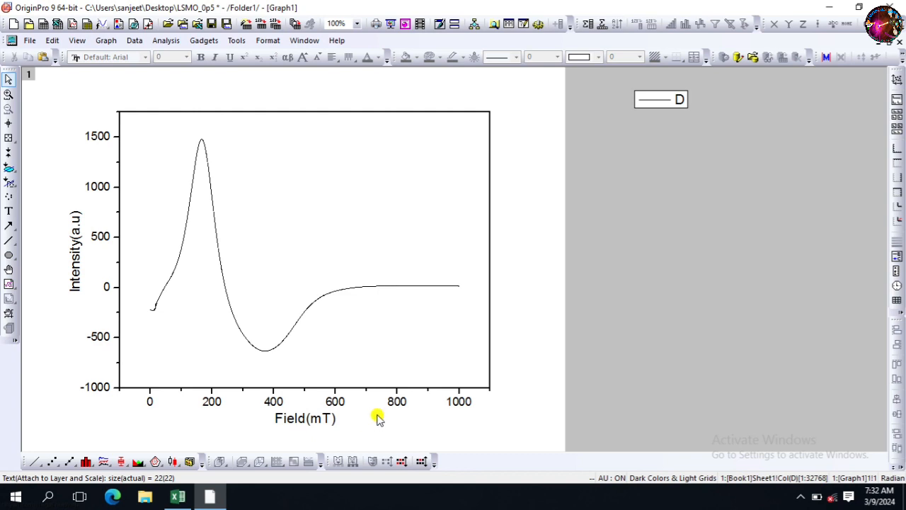
# Set the Y axis tick labels to font size 28 and make them bold.
pyautogui.click(104, 190)
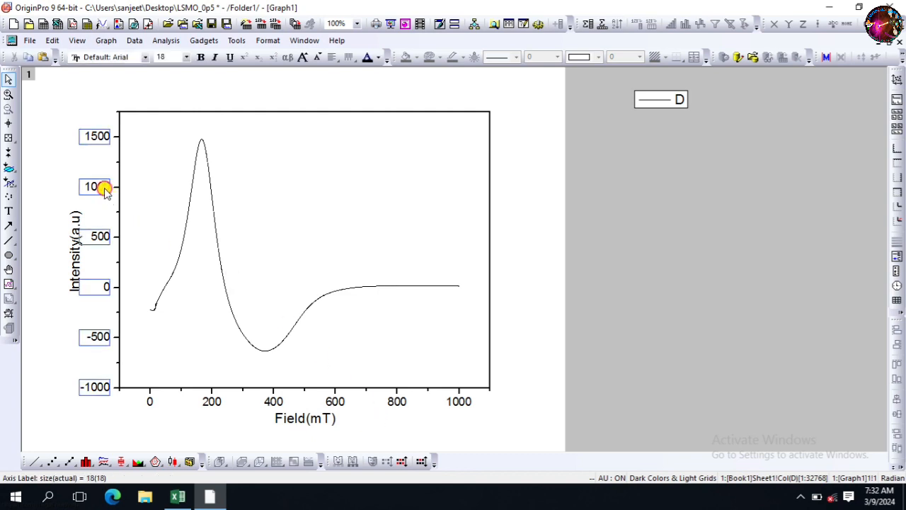
pyautogui.click(188, 58)
pyautogui.click(164, 176)
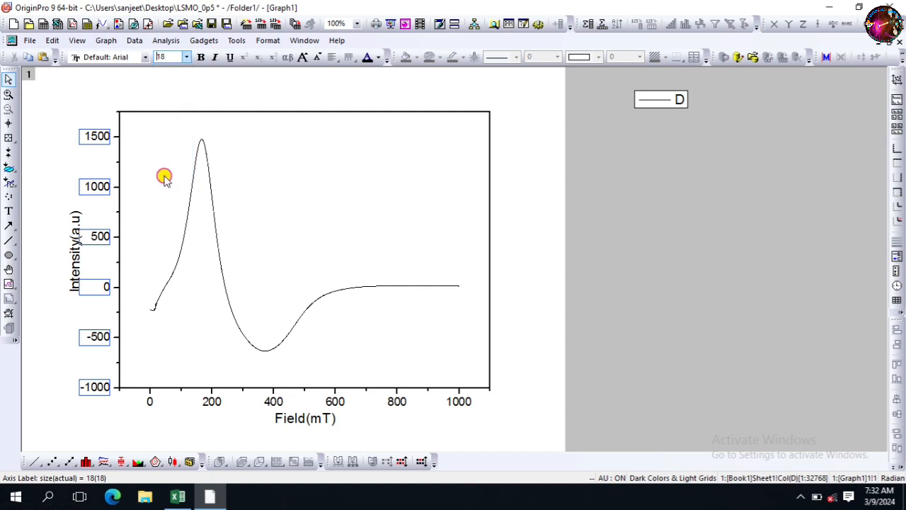
pyautogui.click(201, 58)
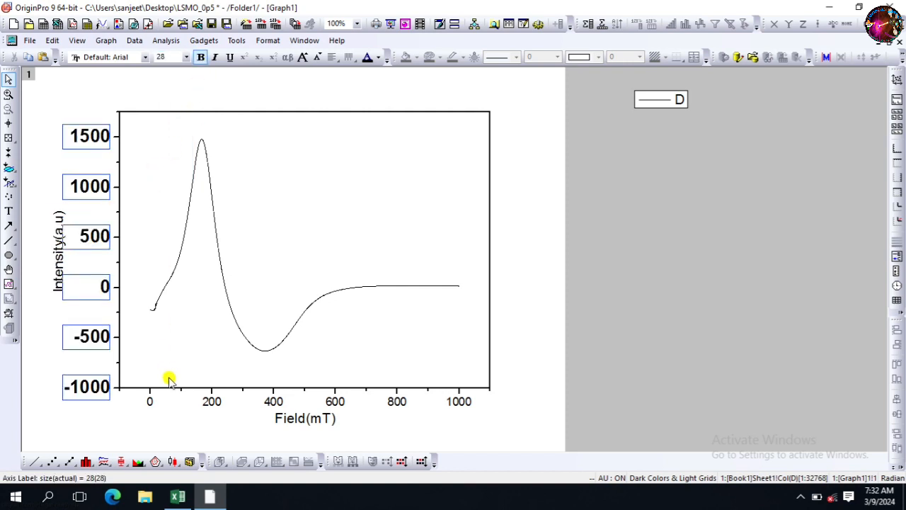
# Set the X axis tick labels to font size 28 and make them bold.
pyautogui.click(210, 408)
pyautogui.click(186, 58)
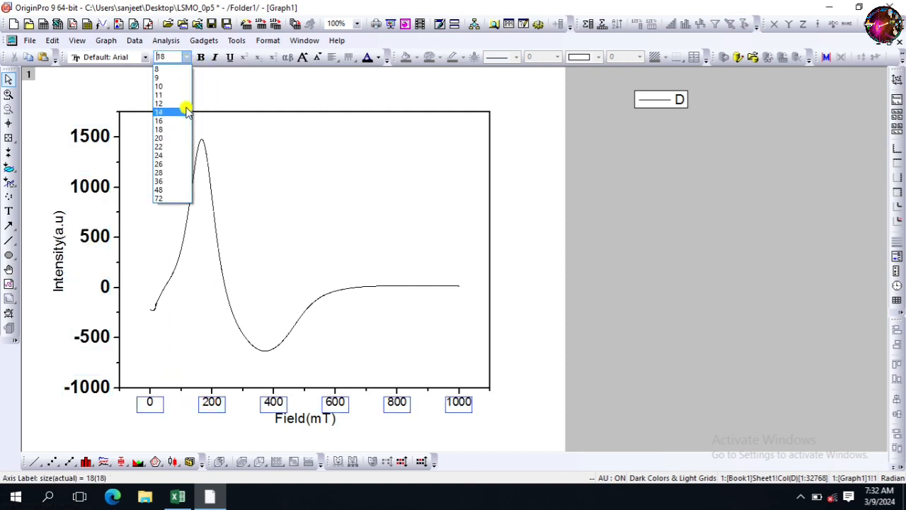
pyautogui.click(175, 173)
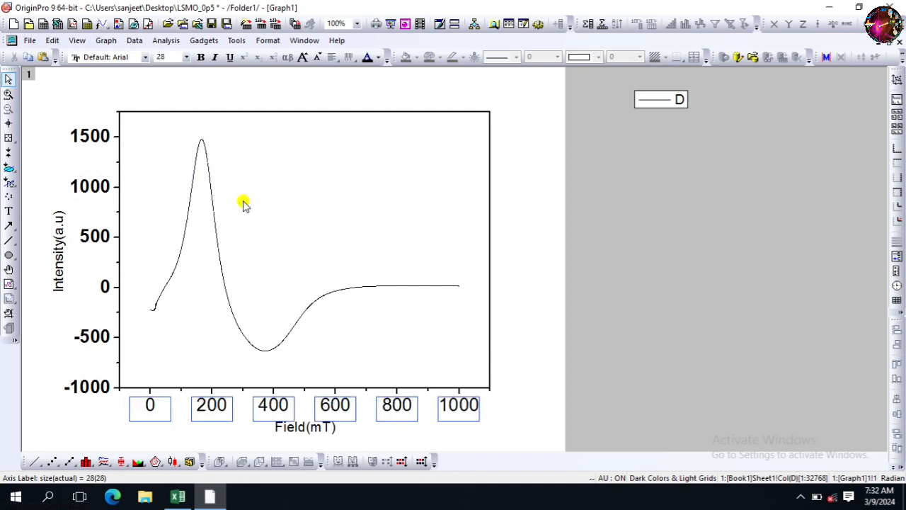
pyautogui.click(202, 58)
pyautogui.click(361, 183)
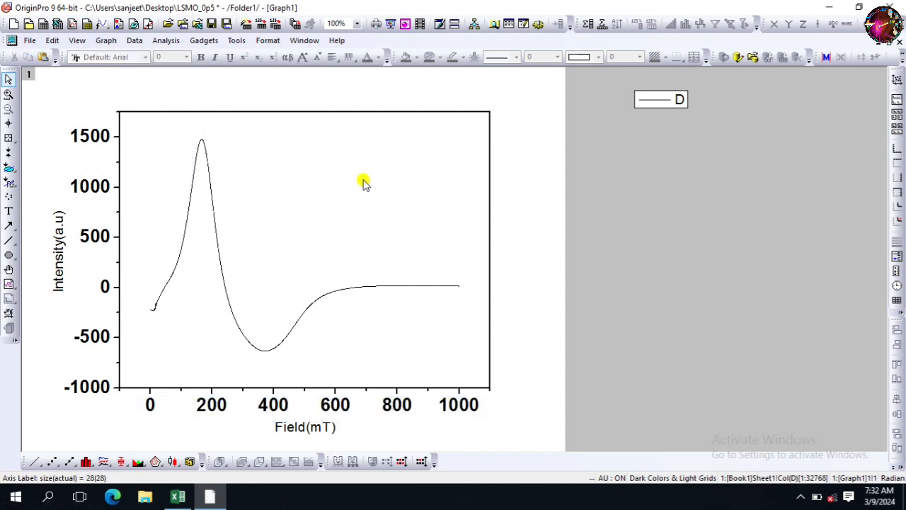
# Set the line width of the graph layer's axes and frame to 3.
pyautogui.click(454, 164)
pyautogui.click(558, 56)
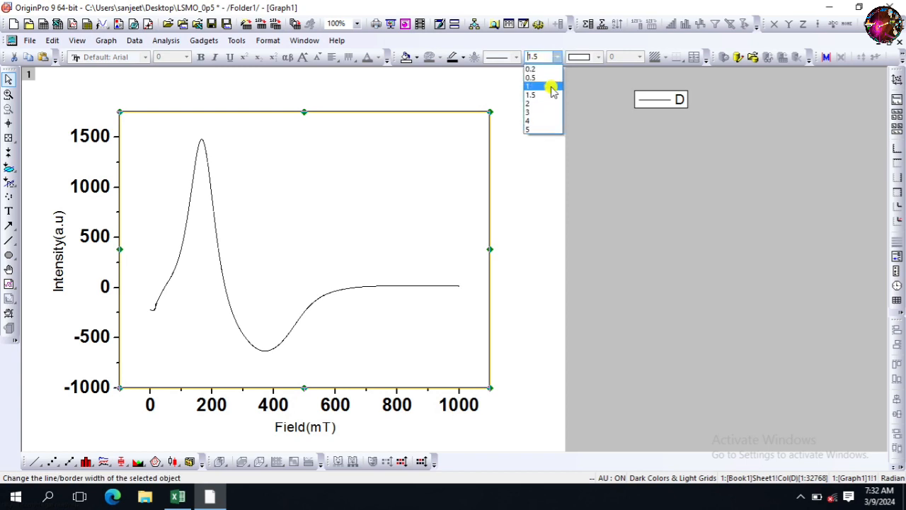
pyautogui.click(531, 112)
pyautogui.click(505, 165)
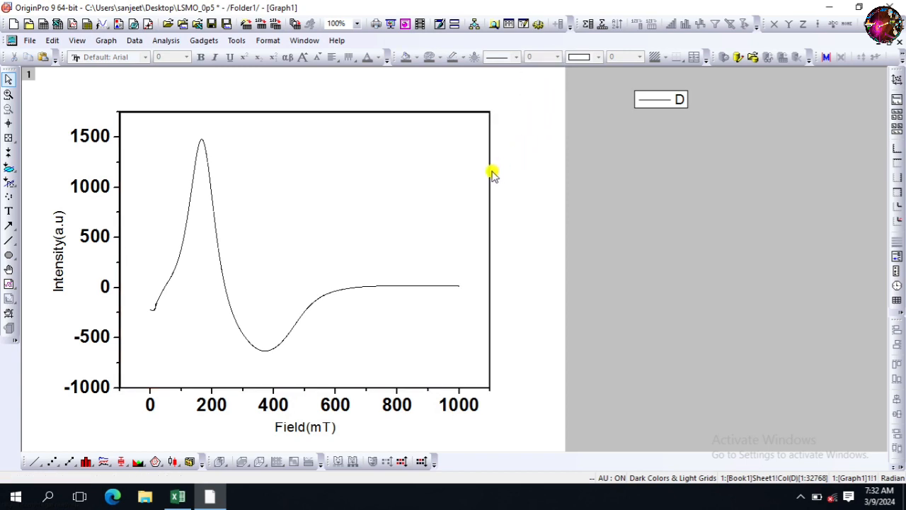
pyautogui.click(490, 177)
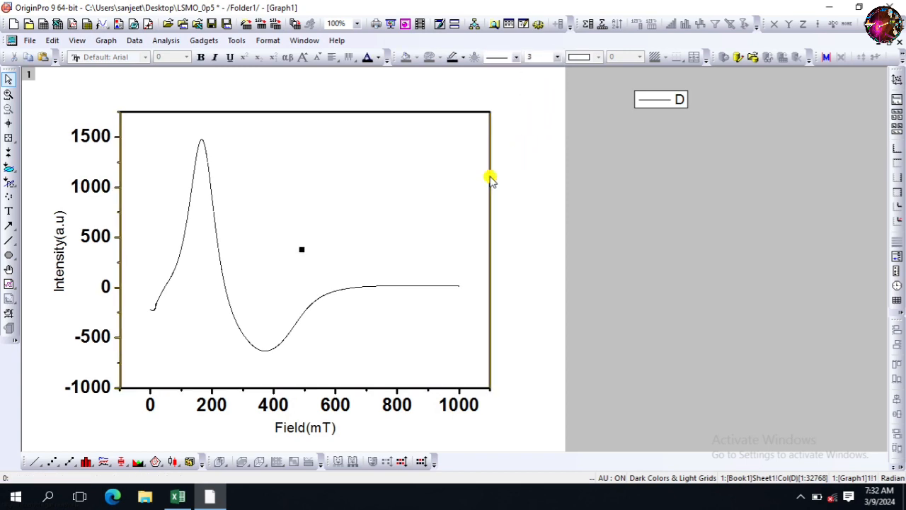
pyautogui.click(490, 177)
# Set the Y axis title "Intensity(a.u)" to font size 36 and make it bold.
pyautogui.doubleClick(60, 256)
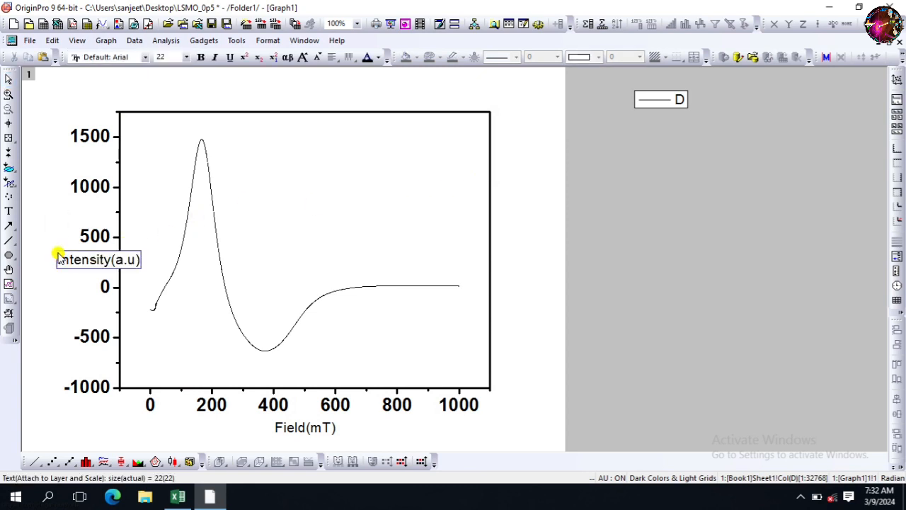
pyautogui.hotkey('ctrl', 'a')
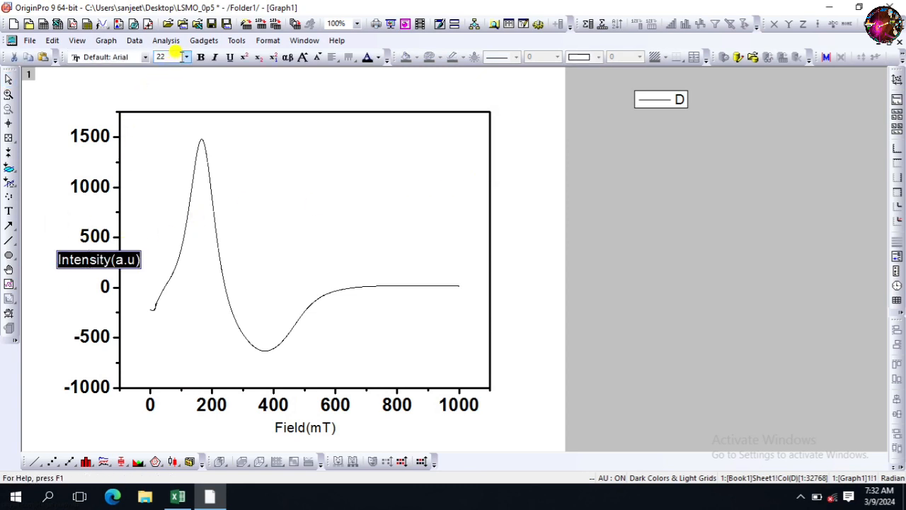
pyautogui.click(185, 57)
pyautogui.click(162, 182)
pyautogui.click(202, 58)
pyautogui.click(65, 117)
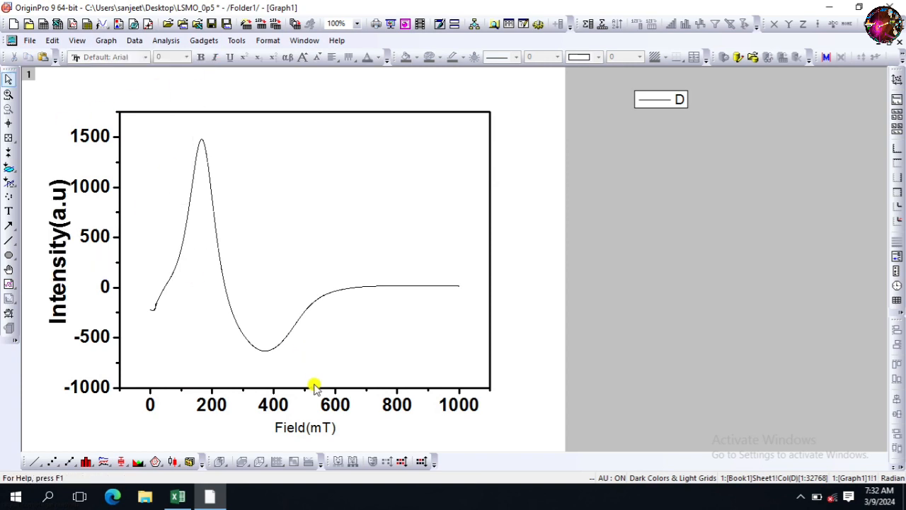
# Set the X axis title "Field(mT)" to font size 36 and make it bold.
pyautogui.click(298, 429)
pyautogui.doubleClick(298, 429)
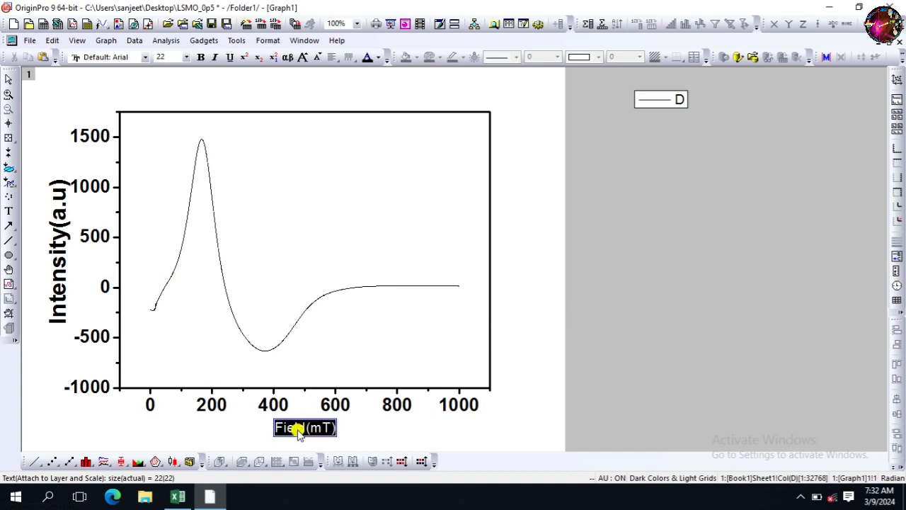
pyautogui.click(186, 57)
pyautogui.click(170, 181)
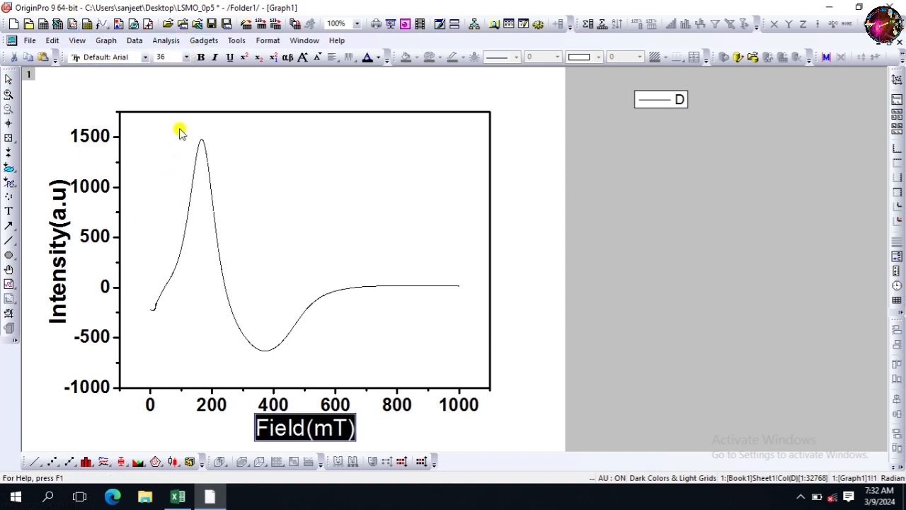
pyautogui.click(201, 56)
pyautogui.click(380, 432)
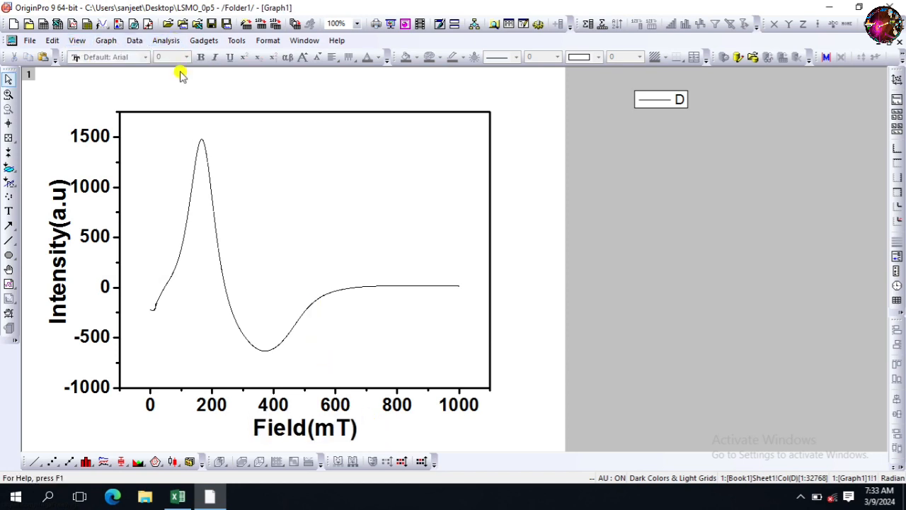
# Start a Multiple Peak Fit on the plotted curve with Lorentz as the peak function.
pyautogui.click(170, 47)
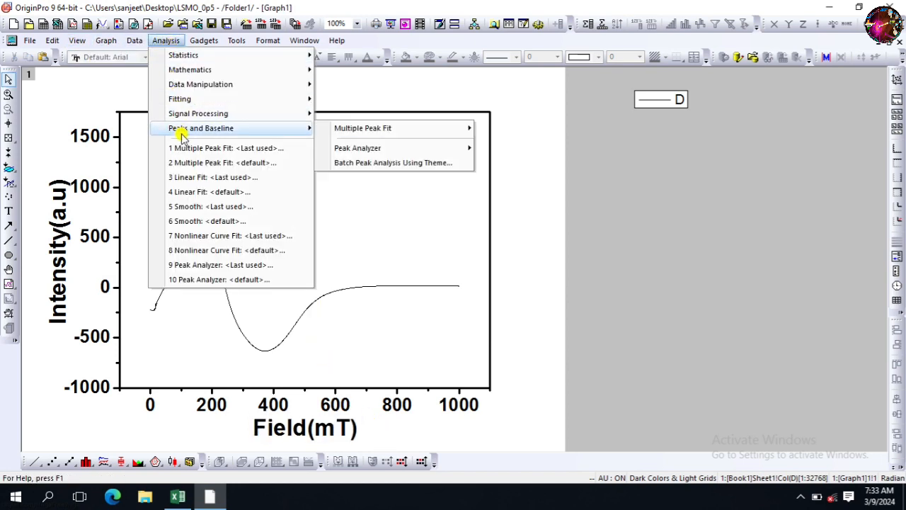
pyautogui.moveTo(206, 128)
pyautogui.moveTo(450, 128)
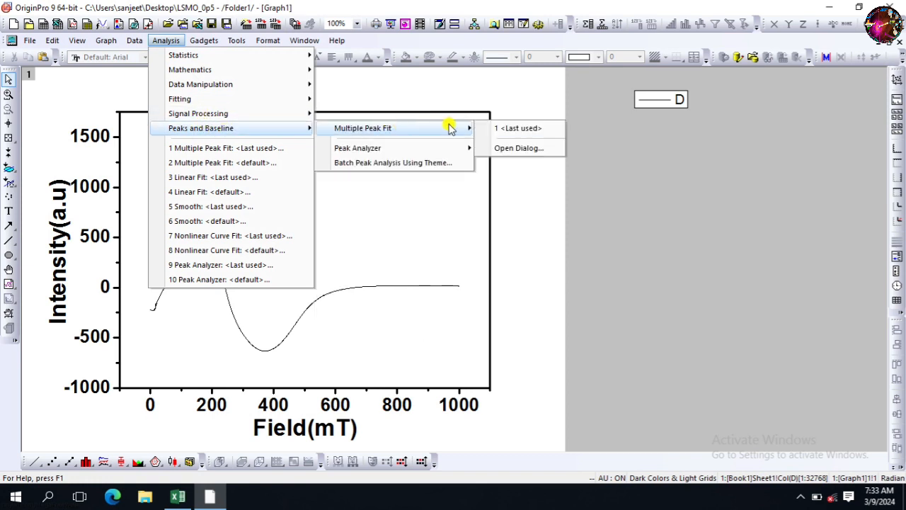
pyautogui.click(516, 150)
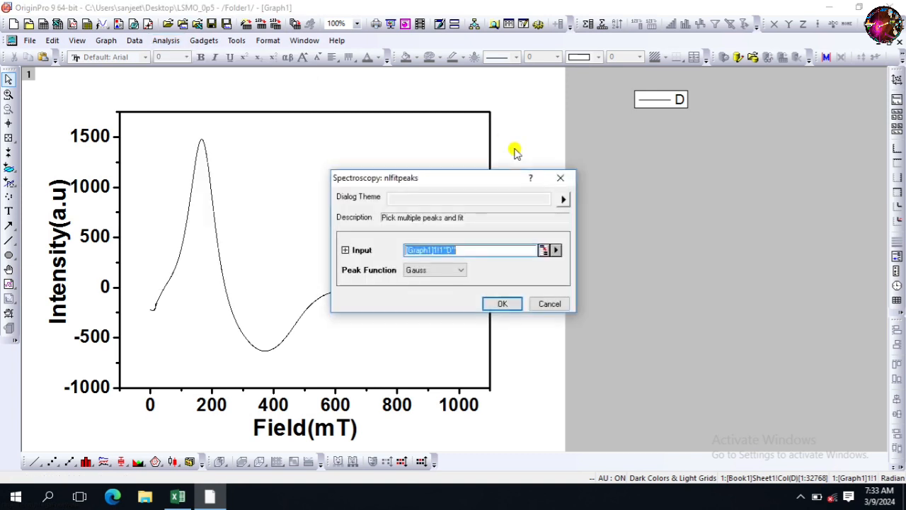
pyautogui.click(461, 269)
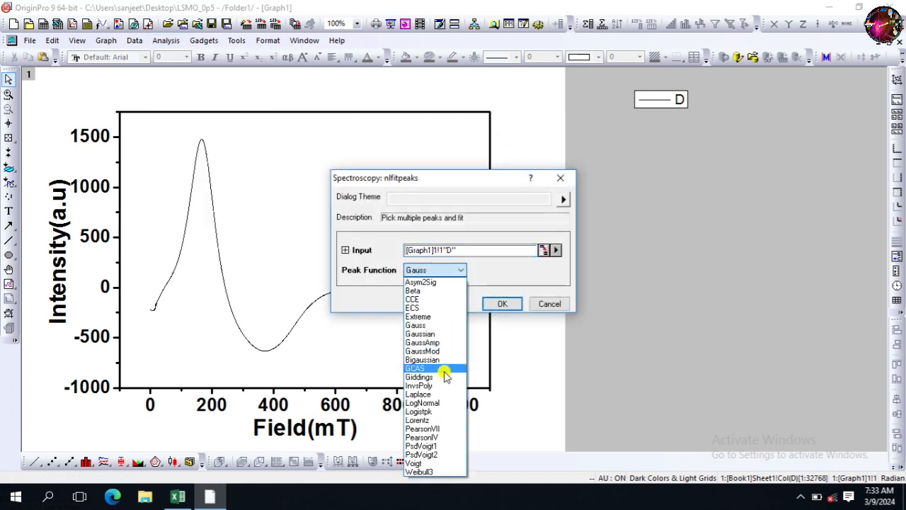
pyautogui.click(443, 419)
pyautogui.click(502, 306)
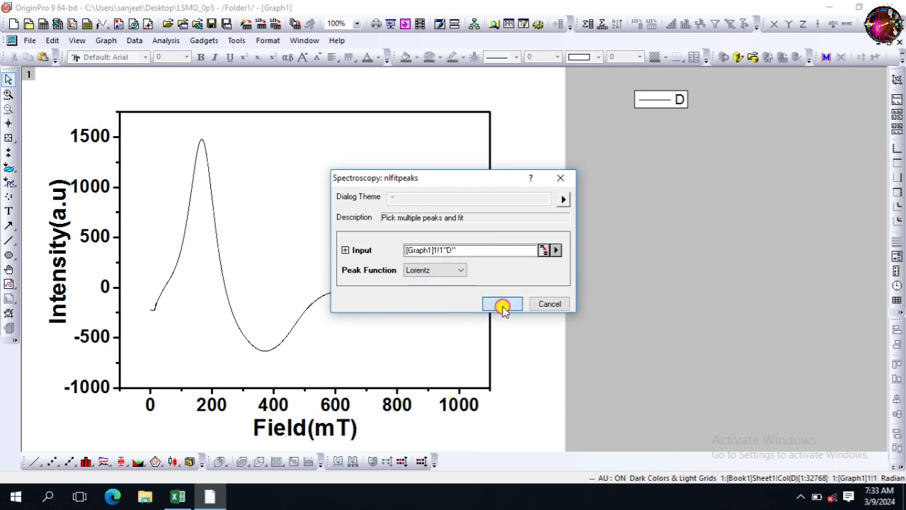
# Pick four peak positions along the curve at fields of about 15, 165, 369 and 606 mT.
pyautogui.doubleClick(154, 306)
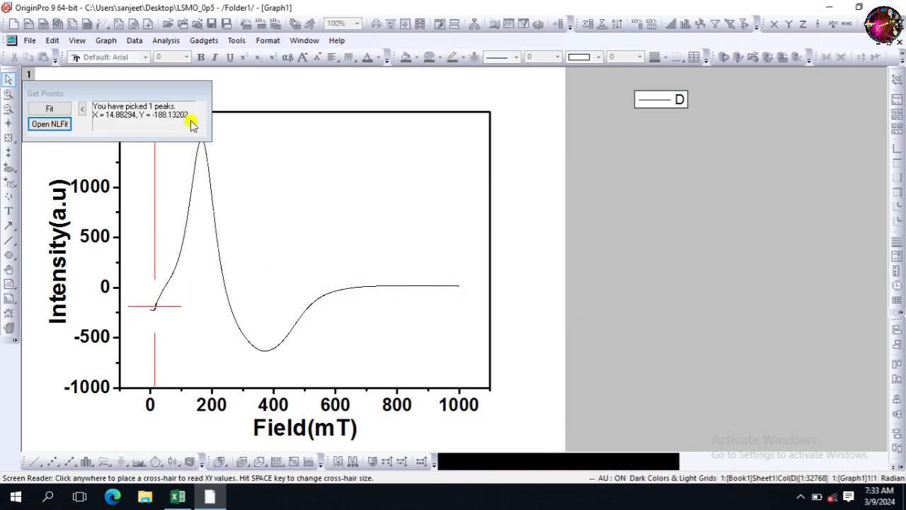
pyautogui.moveTo(178, 96); pyautogui.dragTo(522, 85)
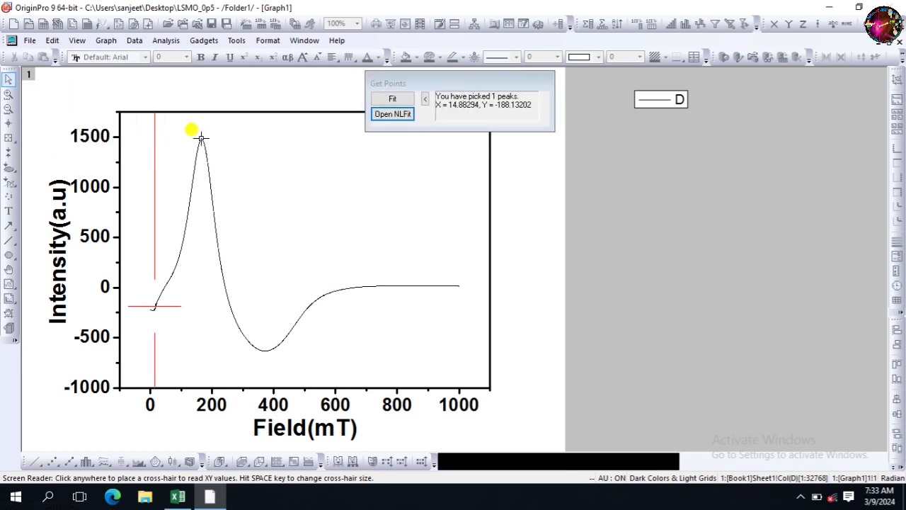
pyautogui.doubleClick(201, 138)
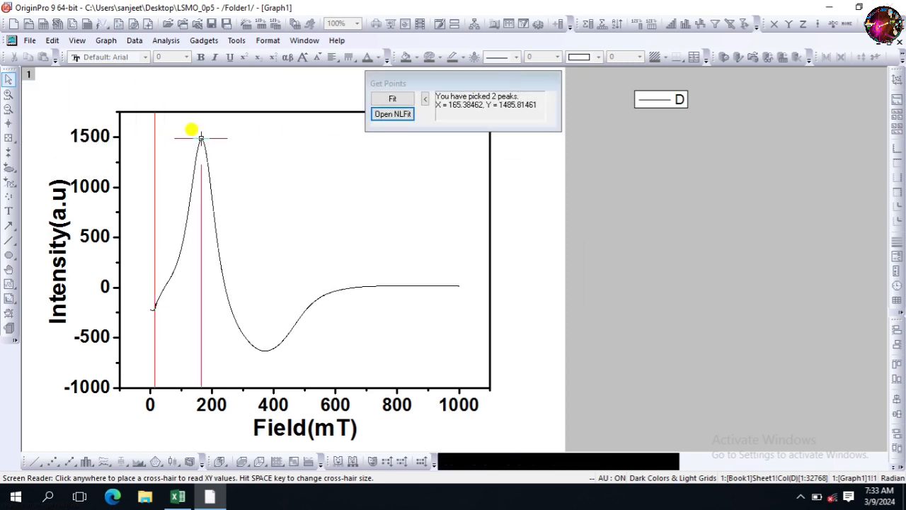
pyautogui.click(264, 352)
pyautogui.doubleClick(264, 352)
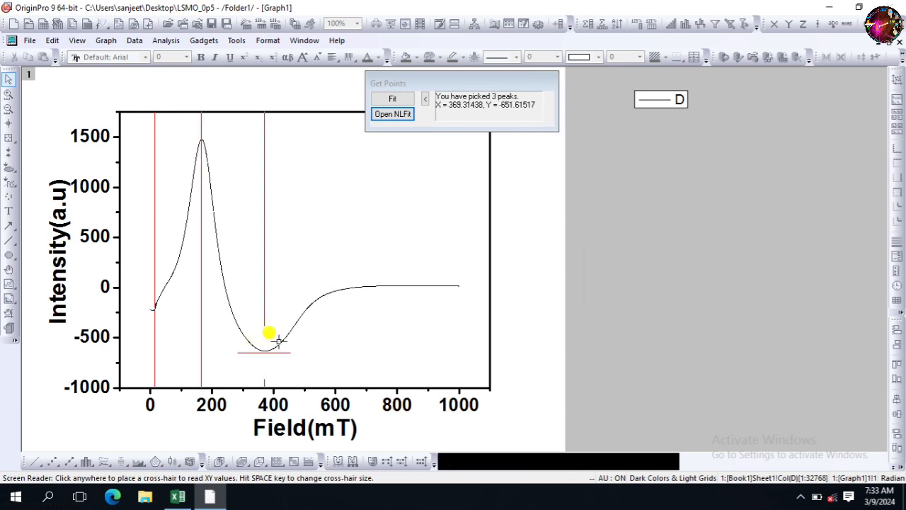
pyautogui.doubleClick(338, 289)
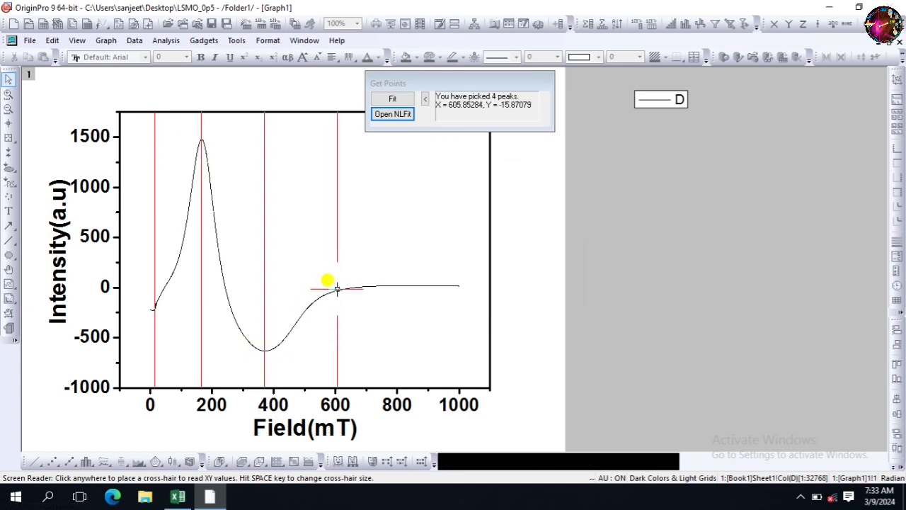
# Open the picked peaks in NLFit and run single Lorentz fit iterations repeatedly until seven are done.
pyautogui.click(389, 118)
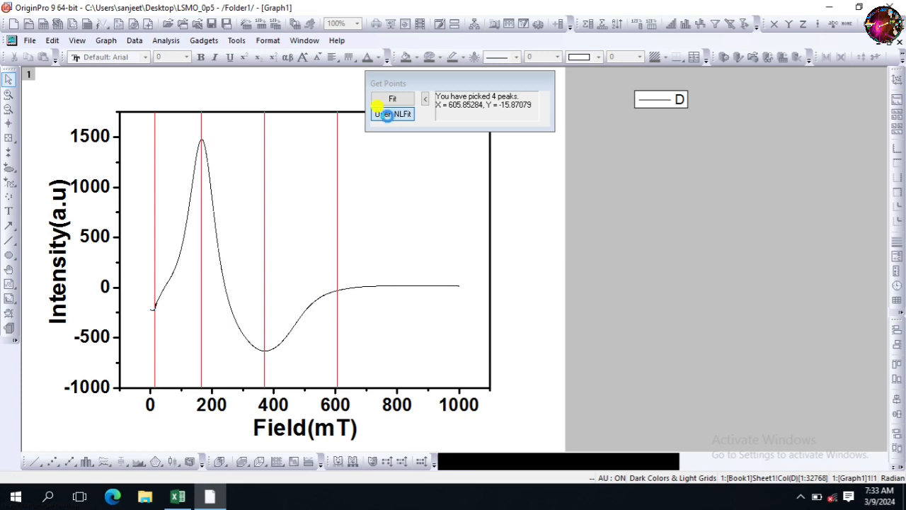
pyautogui.click(386, 116)
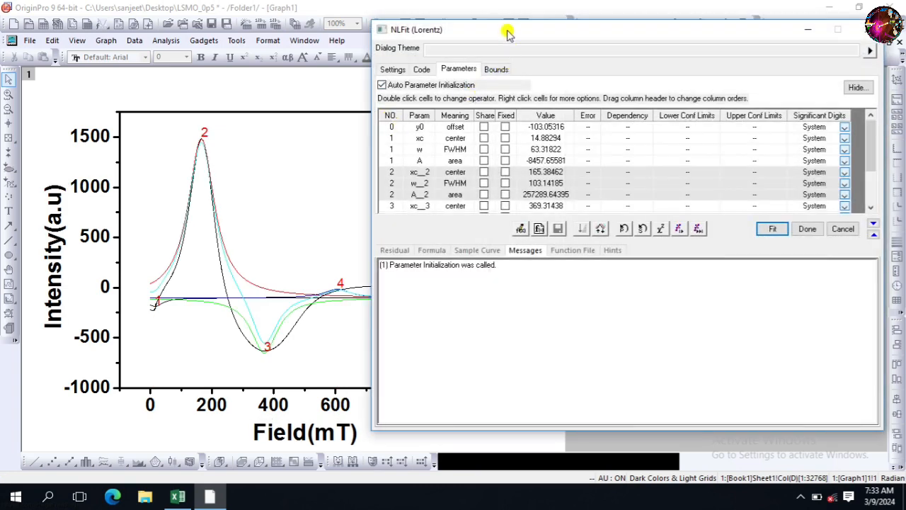
pyautogui.moveTo(508, 29); pyautogui.dragTo(638, 25)
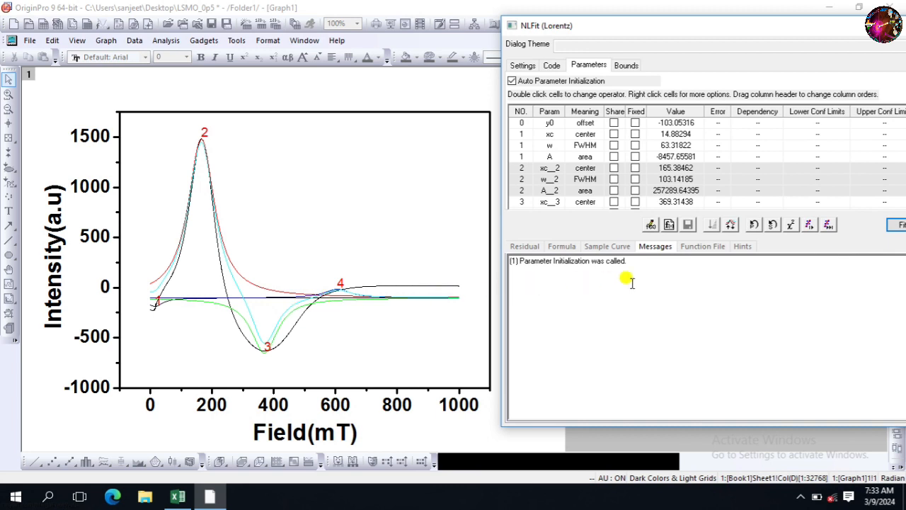
pyautogui.click(812, 226)
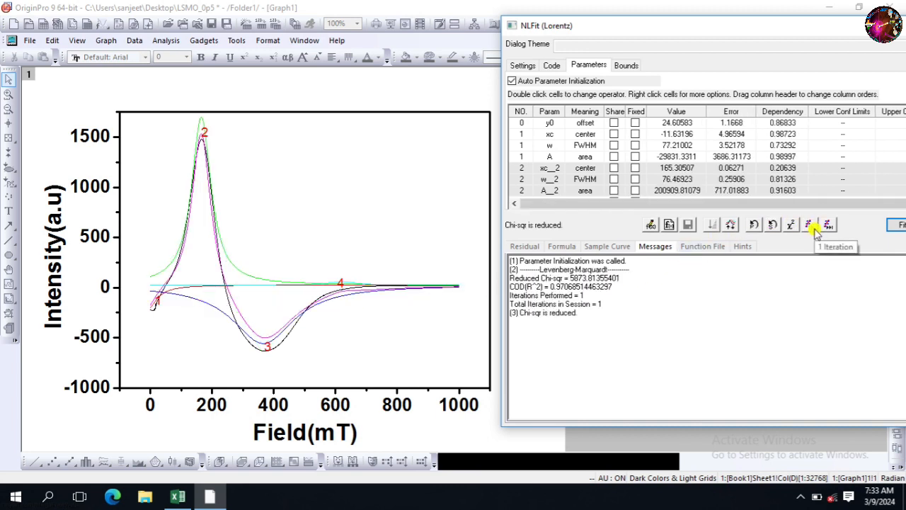
pyautogui.click(813, 226)
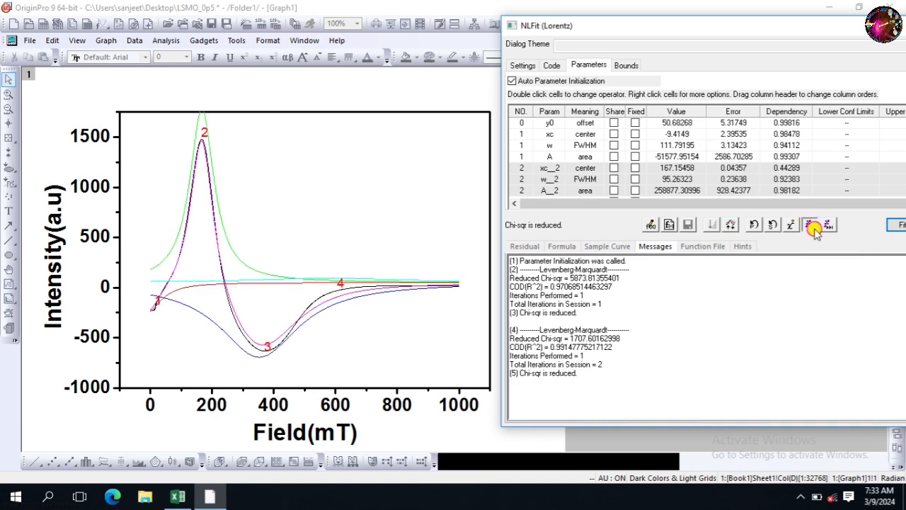
pyautogui.click(812, 226)
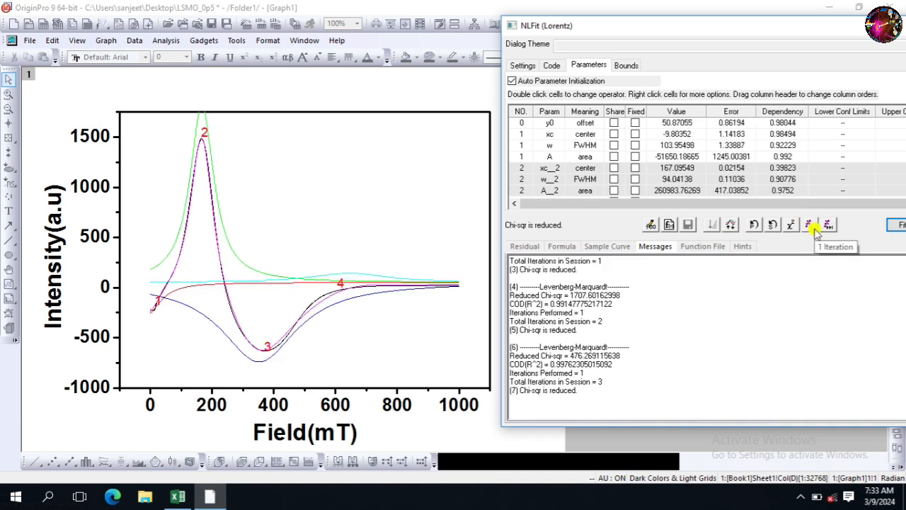
pyautogui.click(812, 226)
pyautogui.click(813, 226)
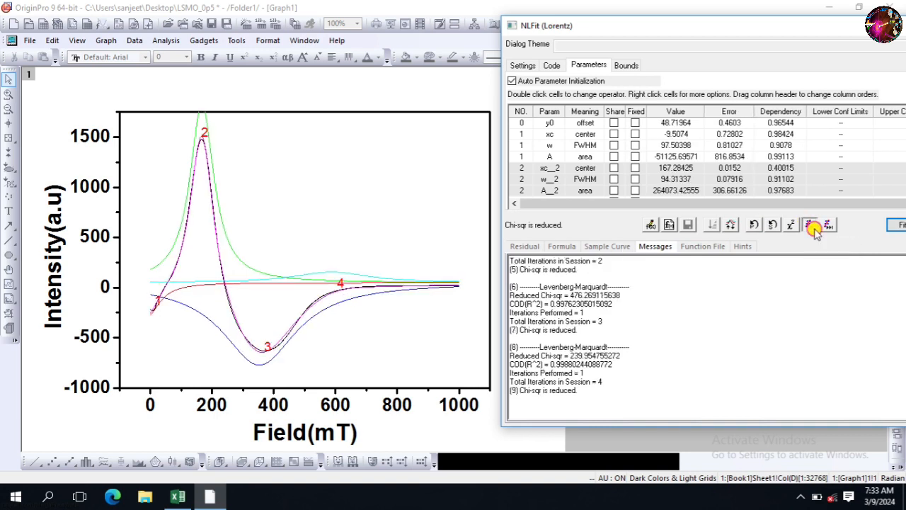
pyautogui.click(812, 226)
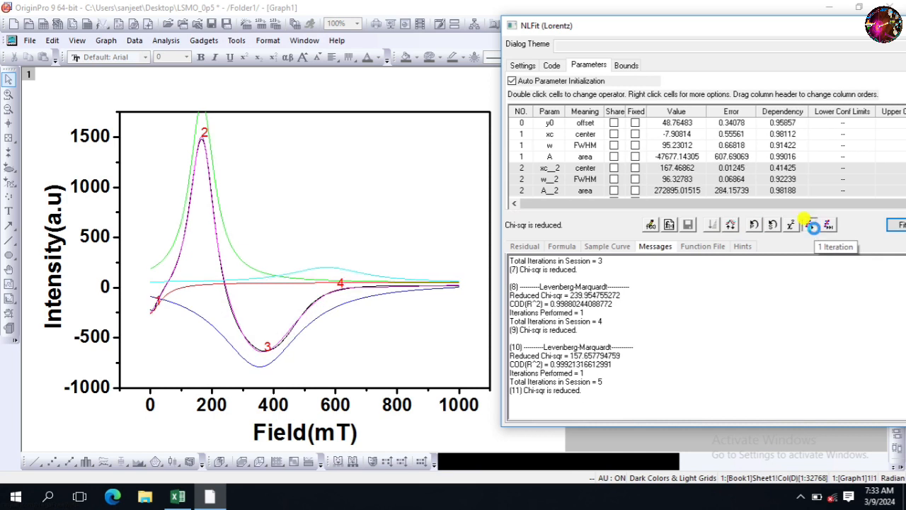
pyautogui.click(812, 226)
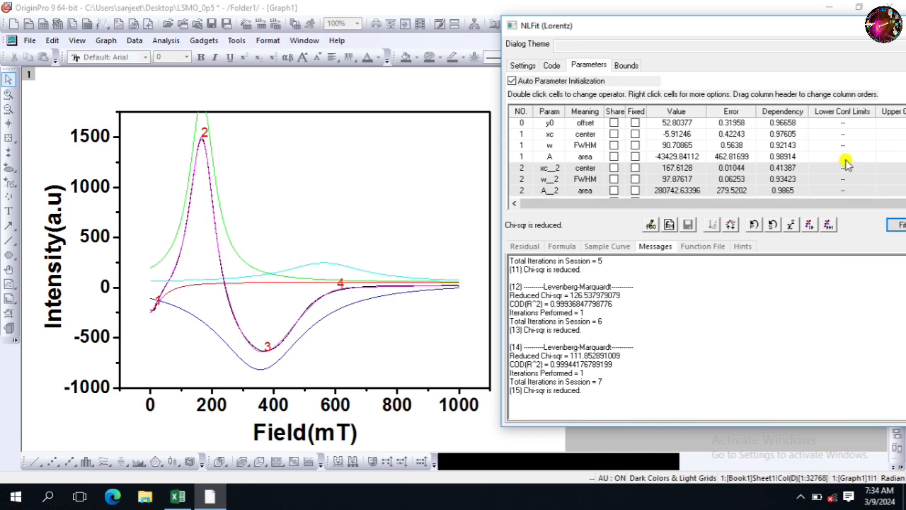
# Finish the peak fit and choose No for switching to the report sheet.
pyautogui.moveTo(784, 30); pyautogui.dragTo(743, 37)
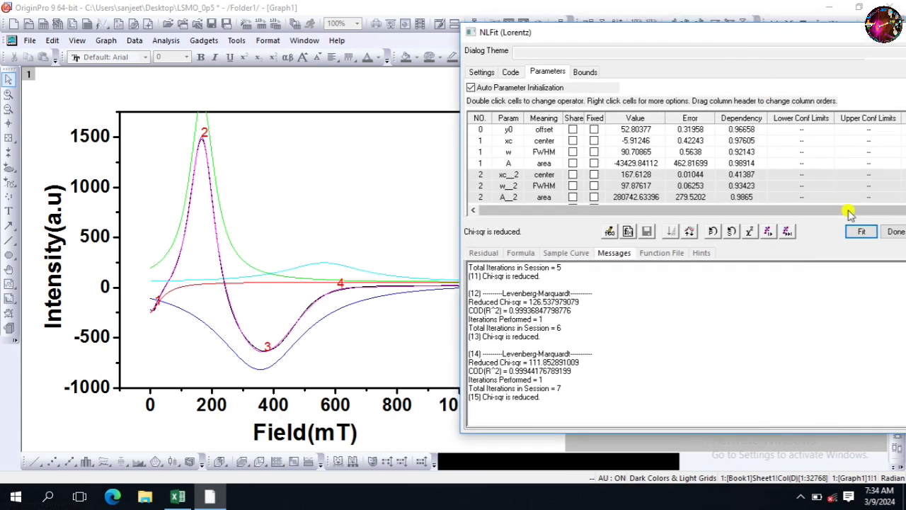
pyautogui.click(882, 226)
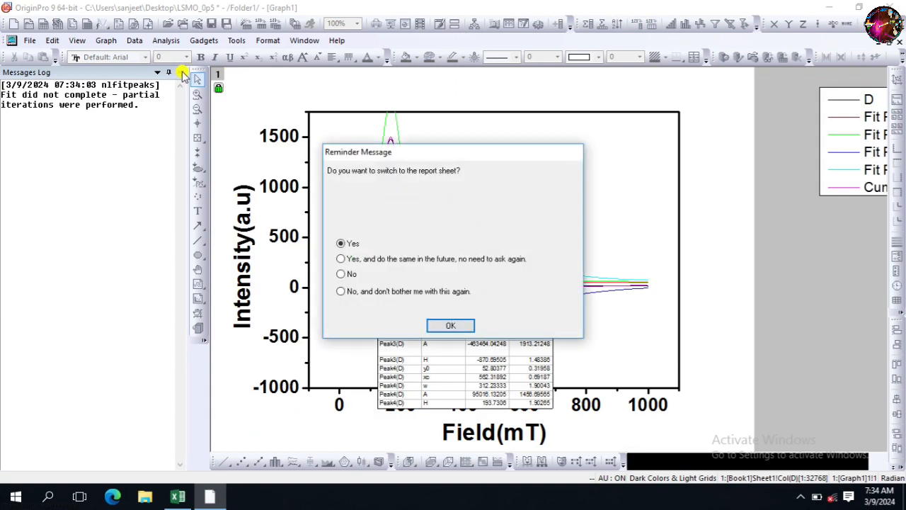
pyautogui.click(350, 274)
pyautogui.click(451, 325)
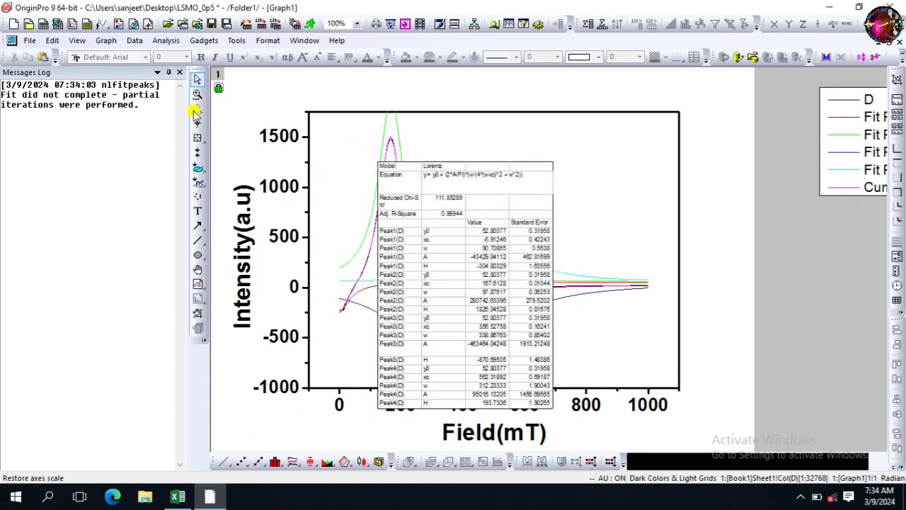
# Close the messages log and move the fit results table off the plot to the area beside the frame.
pyautogui.click(180, 72)
pyautogui.click(303, 193)
pyautogui.moveTo(303, 220); pyautogui.dragTo(637, 191)
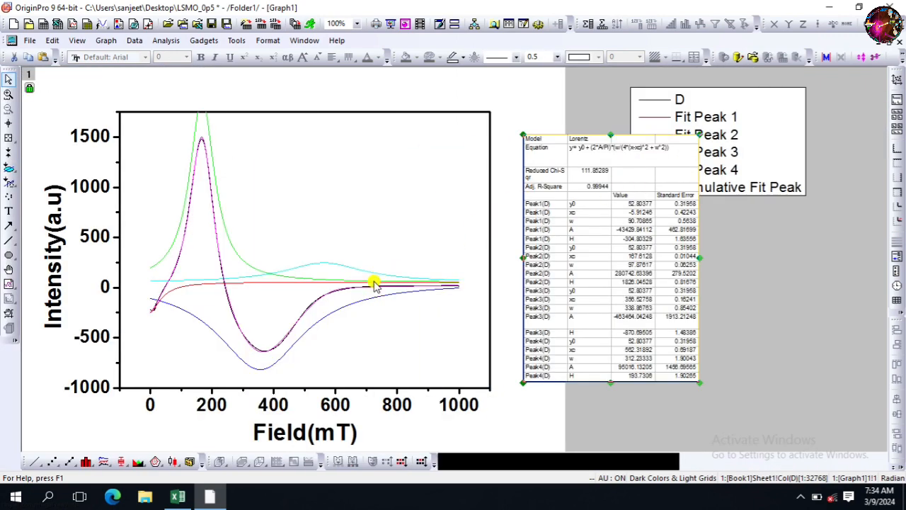
pyautogui.doubleClick(359, 306)
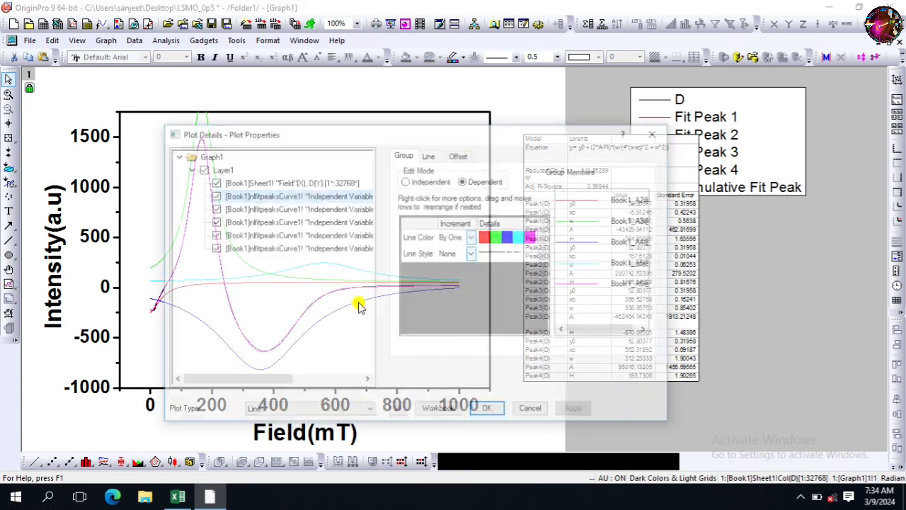
pyautogui.moveTo(308, 136); pyautogui.dragTo(526, 79)
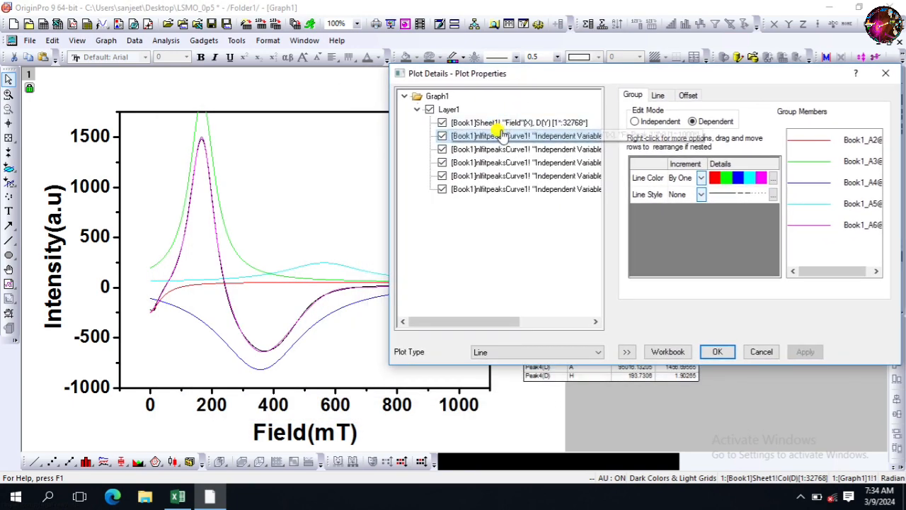
pyautogui.click(442, 136)
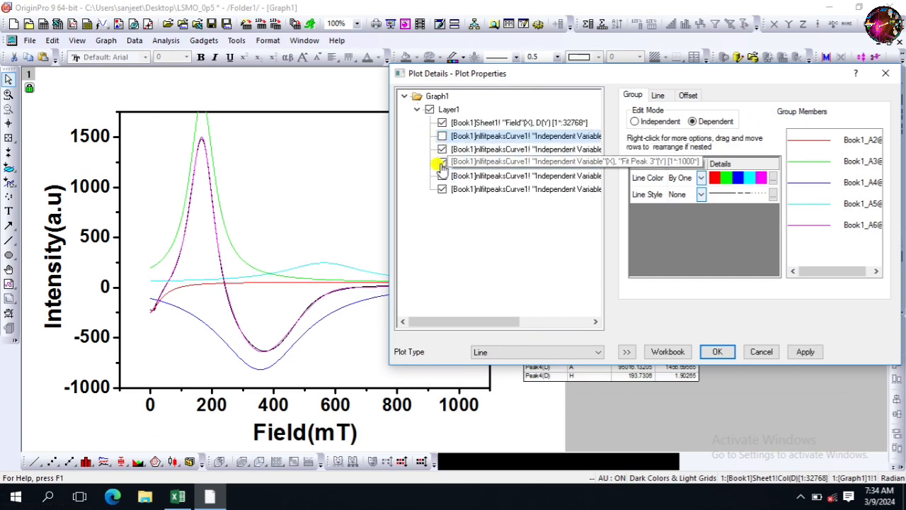
pyautogui.click(442, 176)
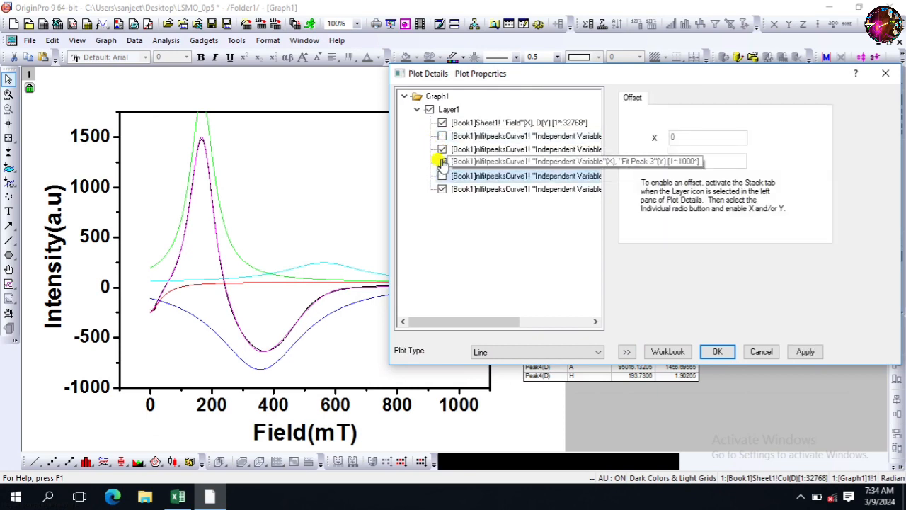
pyautogui.click(441, 163)
pyautogui.click(442, 150)
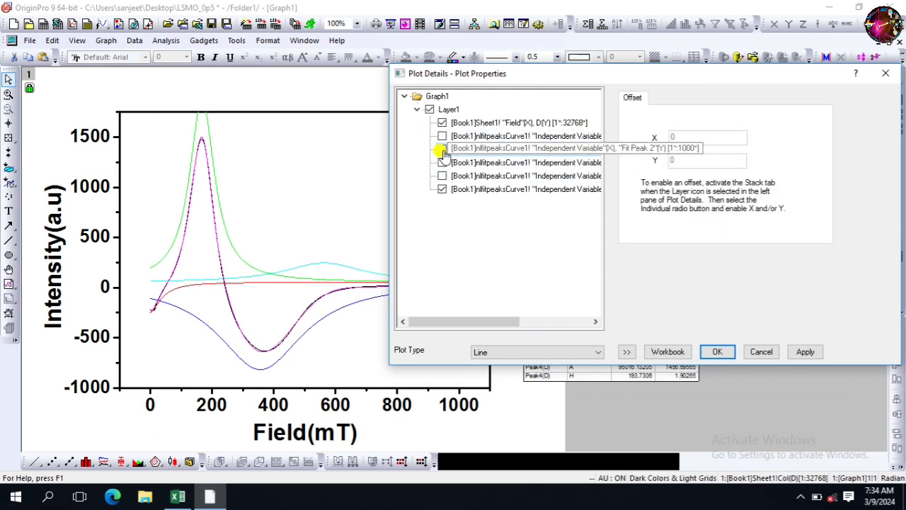
pyautogui.click(560, 352)
pyautogui.click(513, 382)
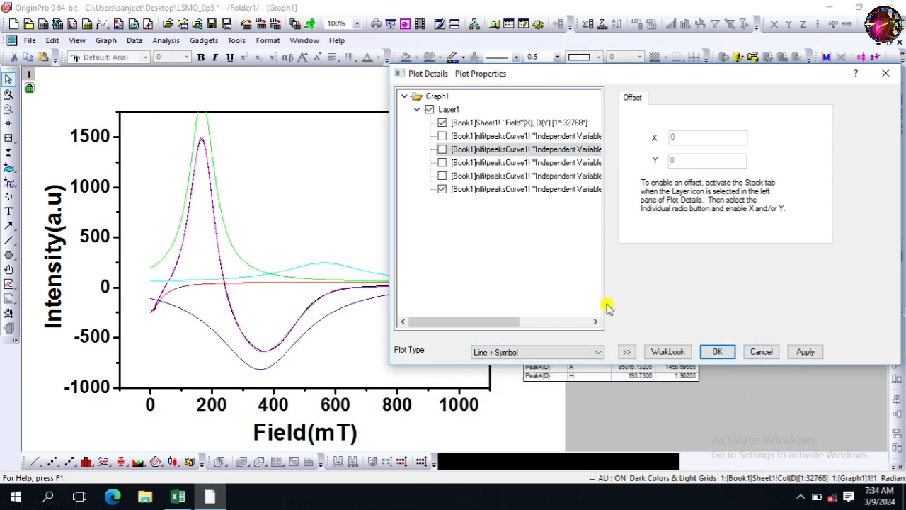
pyautogui.click(483, 124)
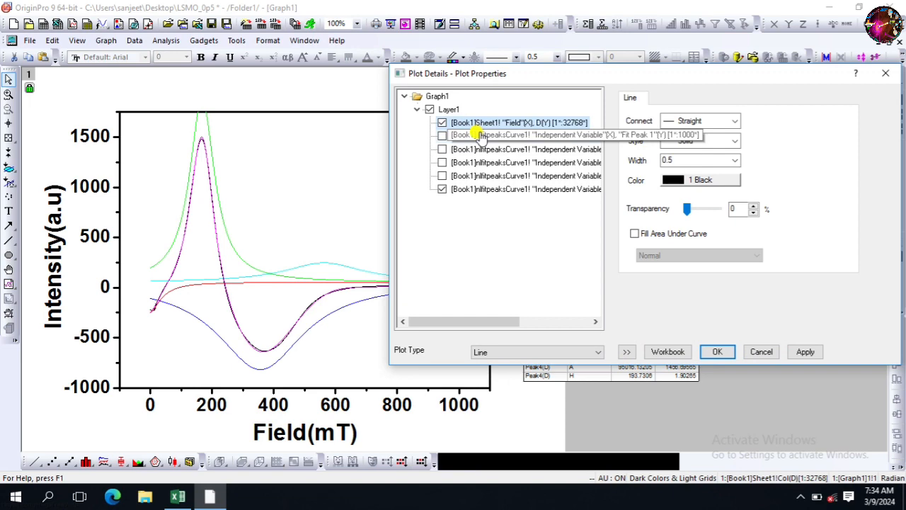
pyautogui.click(756, 352)
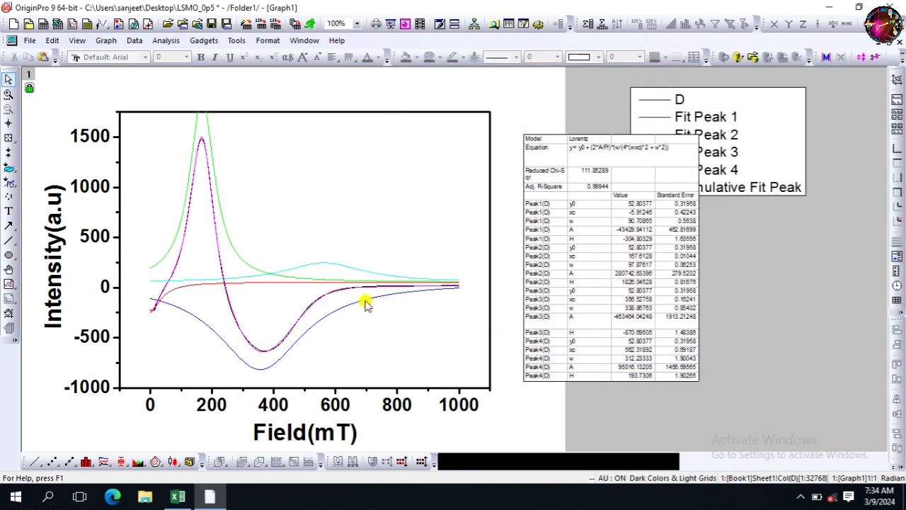
# Make the fit curve group's edit mode independent and hide the Fit Peak 1 to Fit Peak 4 curves.
pyautogui.doubleClick(366, 302)
pyautogui.click(405, 184)
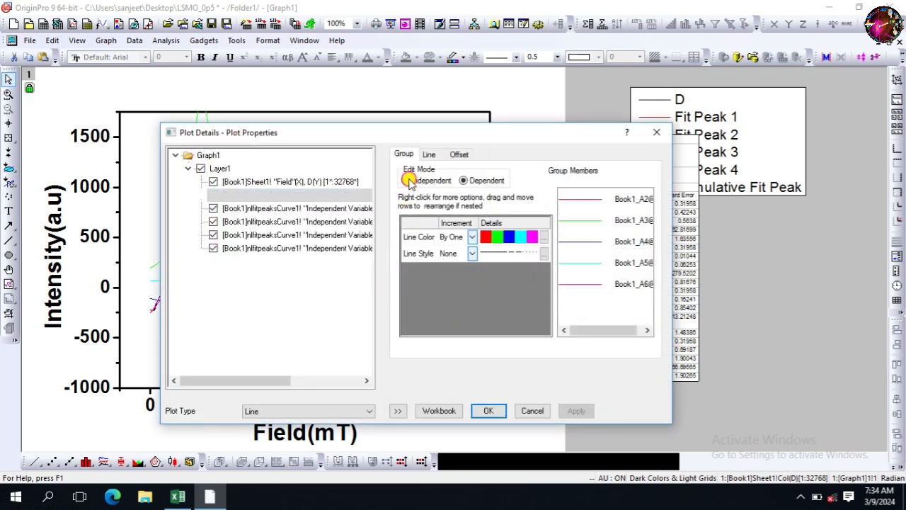
pyautogui.moveTo(399, 133); pyautogui.dragTo(630, 79)
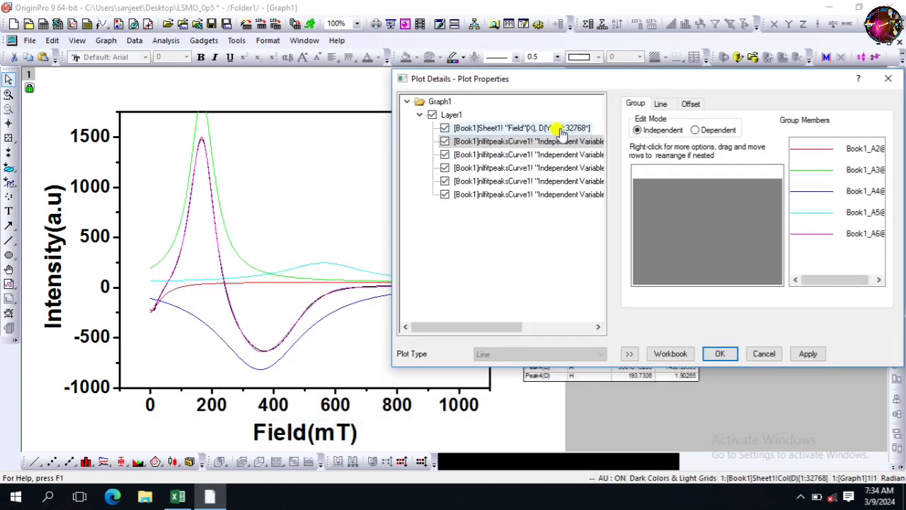
pyautogui.click(445, 142)
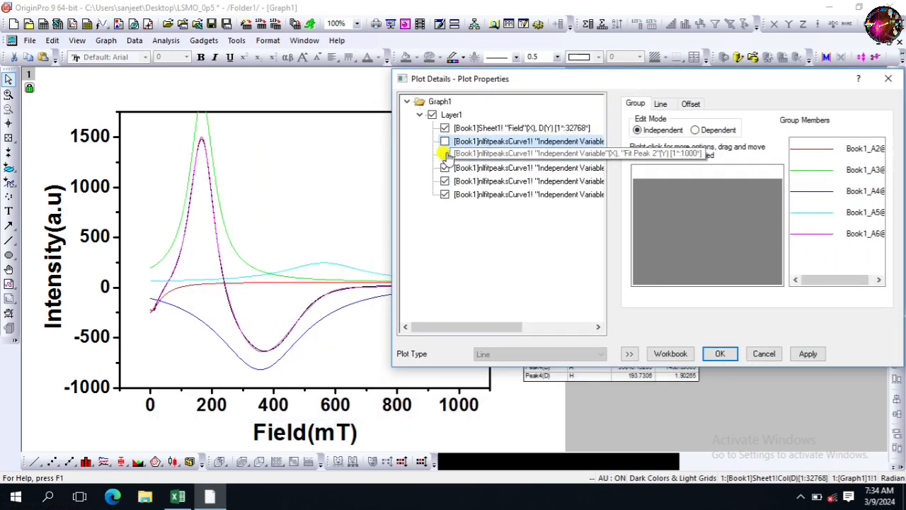
pyautogui.click(445, 155)
pyautogui.click(445, 168)
pyautogui.click(445, 181)
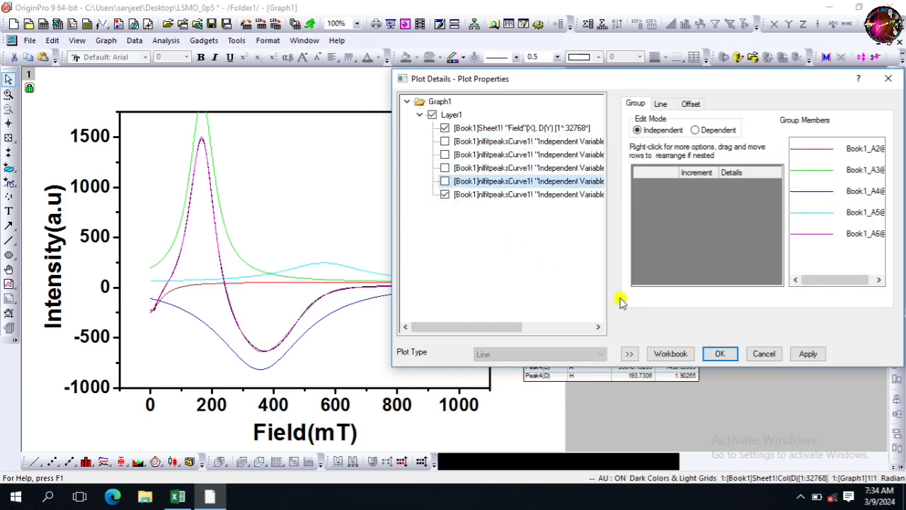
pyautogui.click(805, 354)
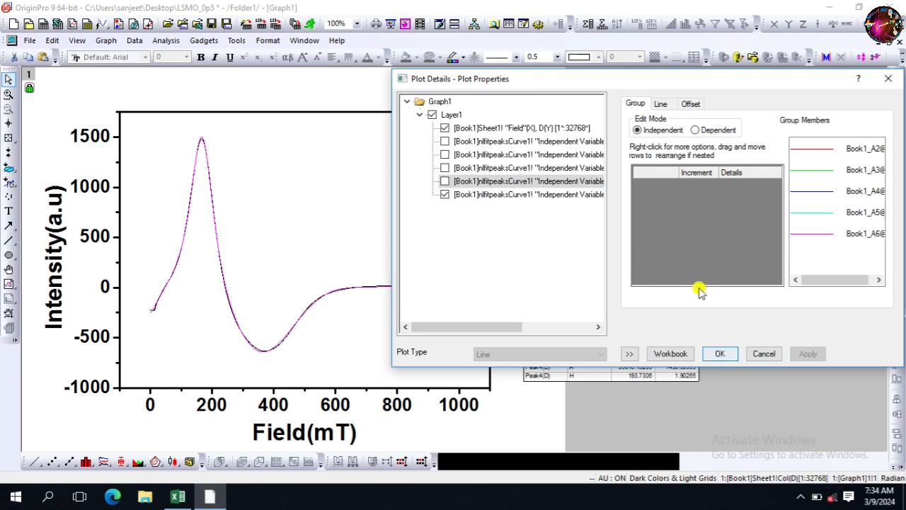
# Change the measured data plot to Line + Symbol with open circles of size 18 and edge thickness 20.
pyautogui.click(517, 128)
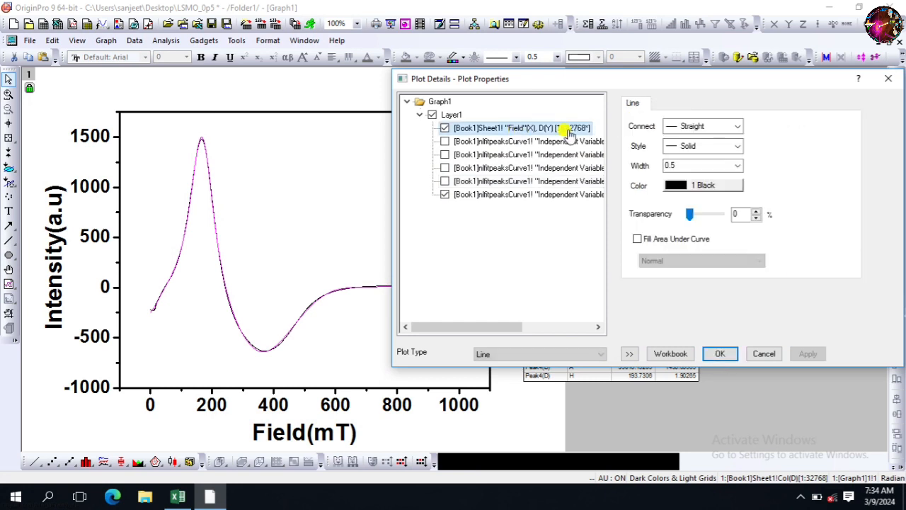
pyautogui.click(549, 354)
pyautogui.click(525, 379)
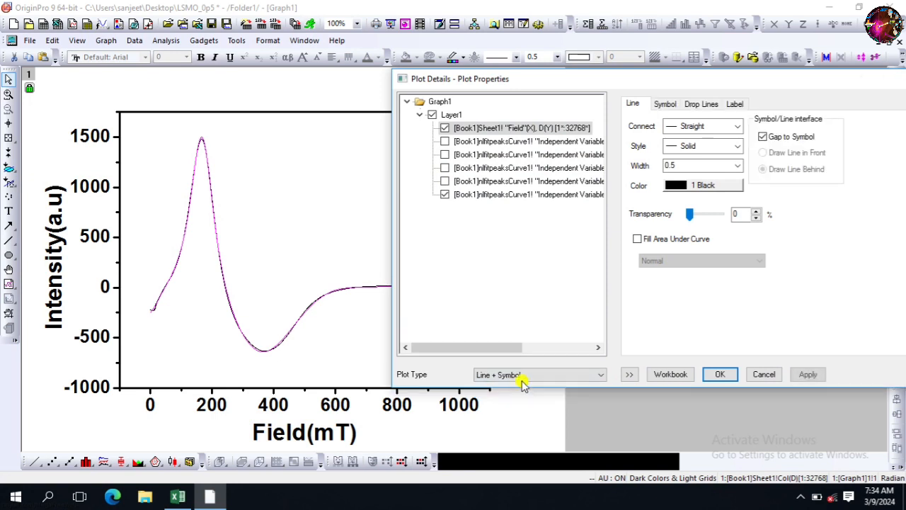
pyautogui.click(663, 105)
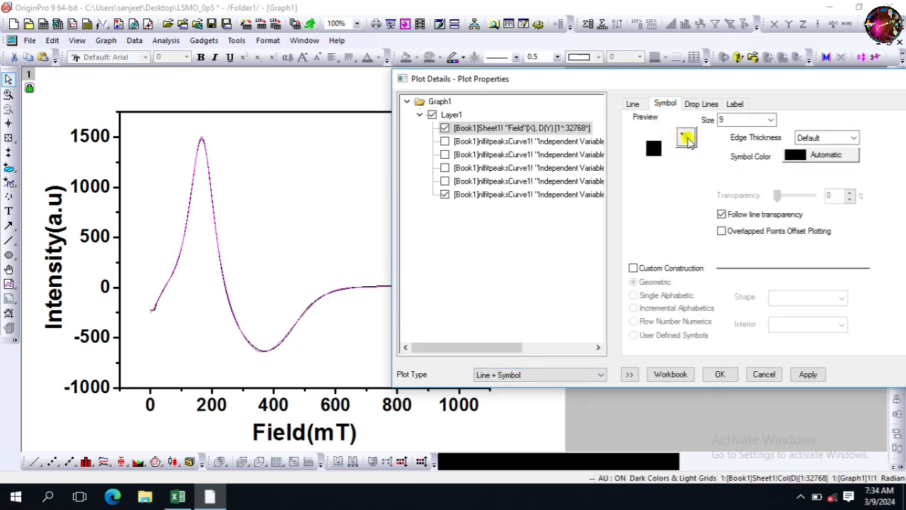
pyautogui.click(686, 139)
pyautogui.click(630, 175)
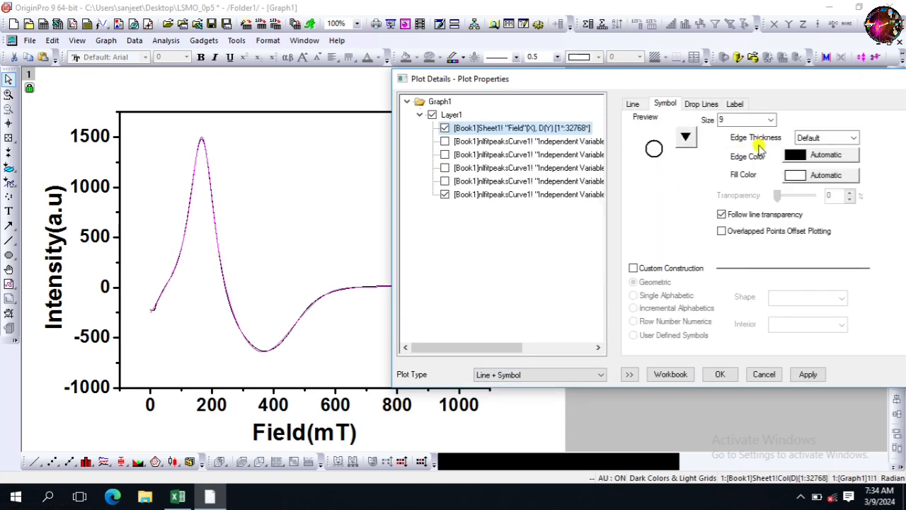
pyautogui.click(771, 119)
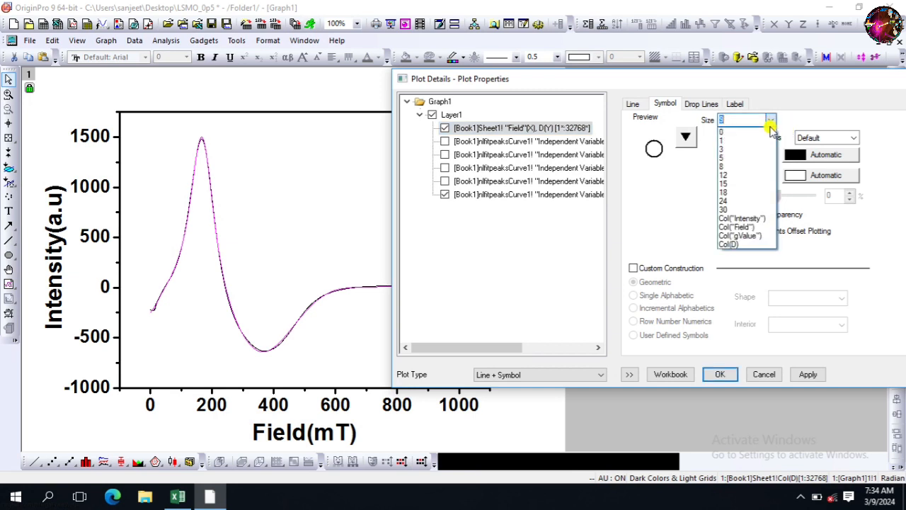
pyautogui.click(737, 193)
pyautogui.click(853, 137)
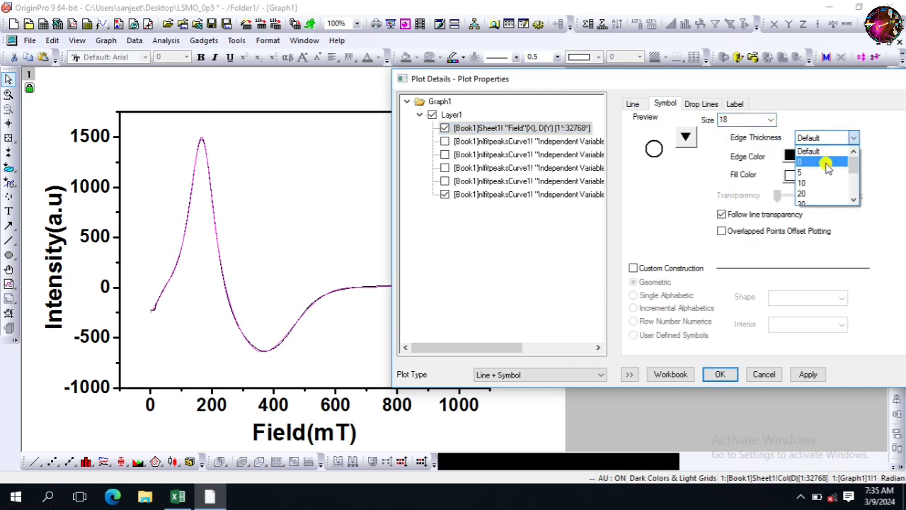
pyautogui.click(809, 193)
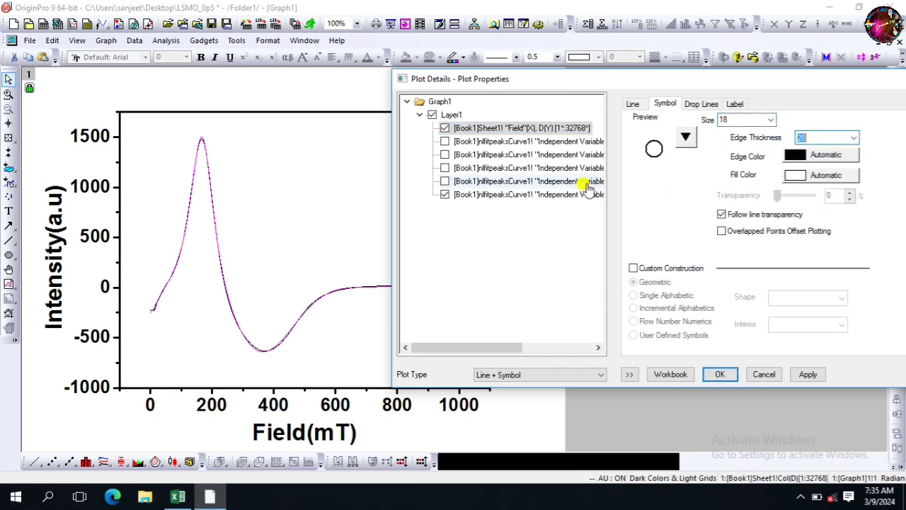
# Give the Cumulative Fit Peak curve a red line of width 4 and apply the plot formatting.
pyautogui.click(546, 196)
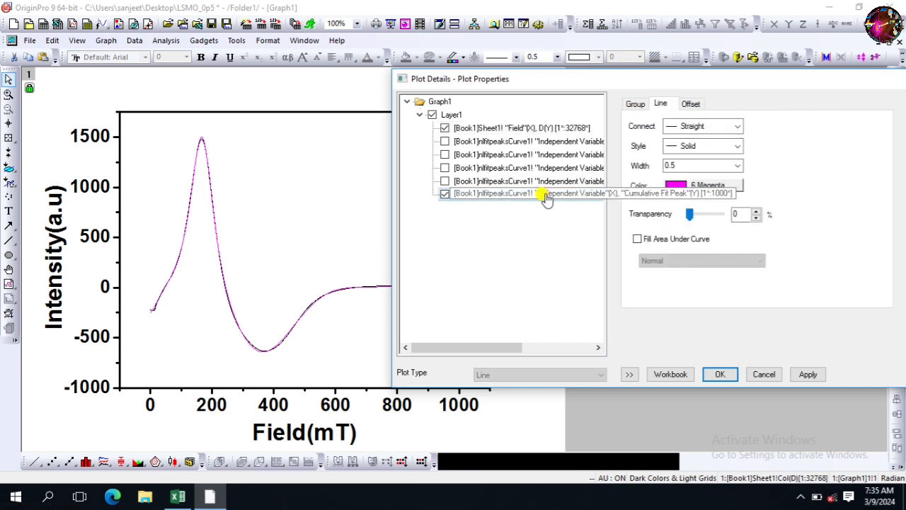
pyautogui.click(737, 168)
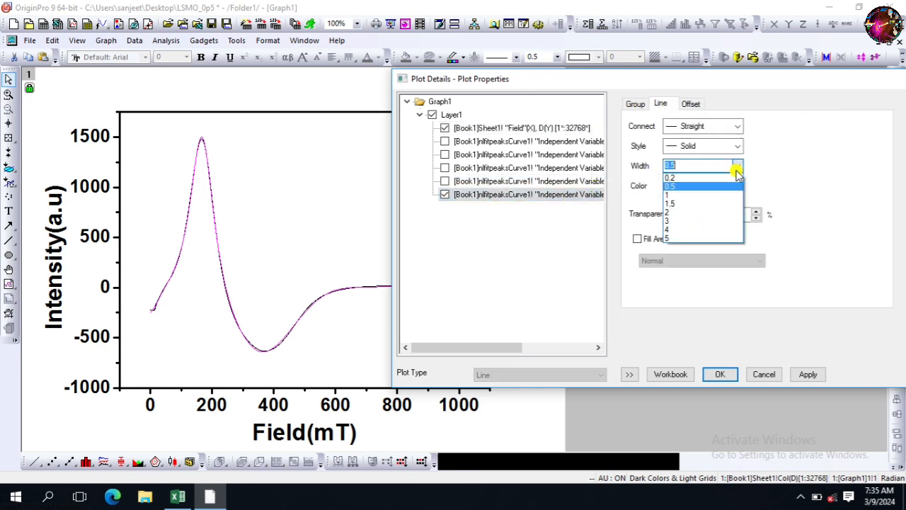
pyautogui.click(689, 231)
pyautogui.click(712, 185)
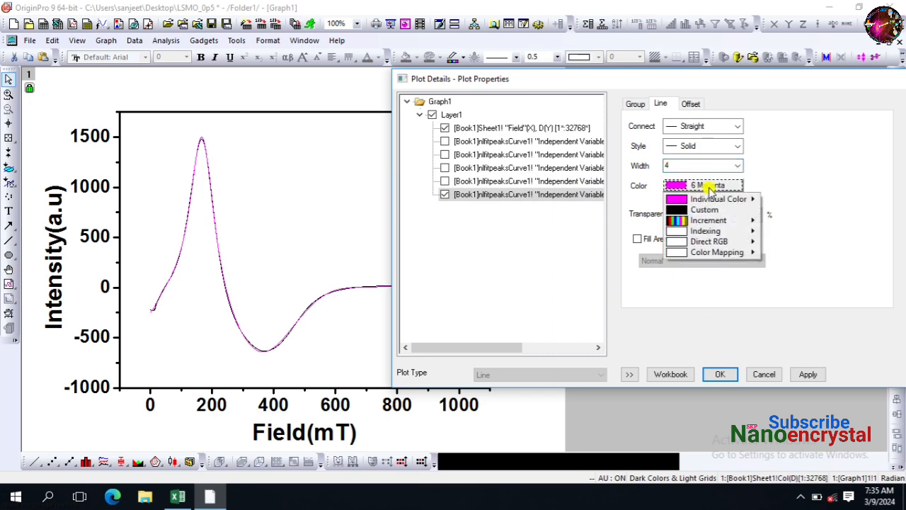
pyautogui.moveTo(719, 201)
pyautogui.click(781, 210)
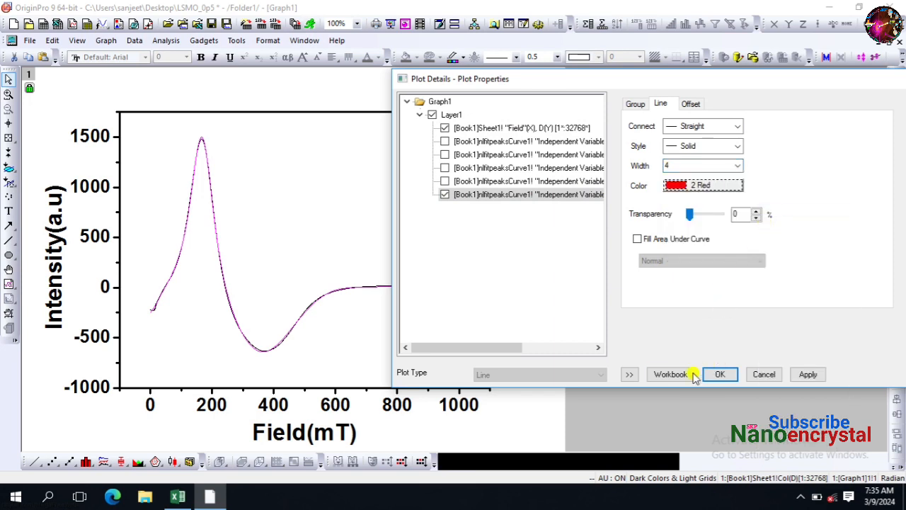
pyautogui.click(808, 374)
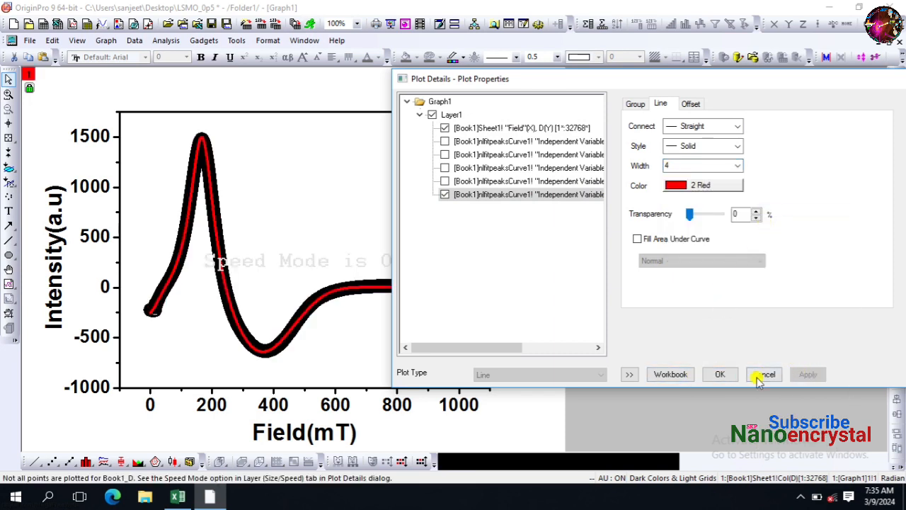
pyautogui.click(717, 373)
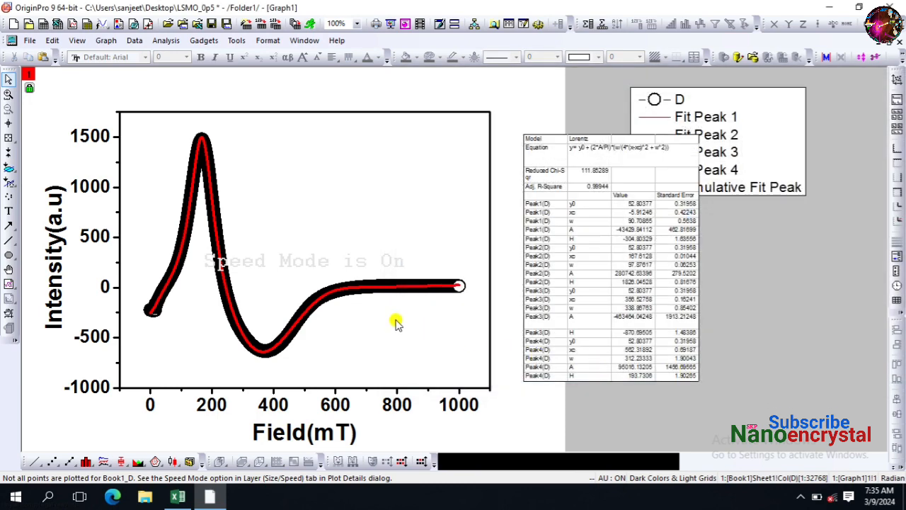
# Update the fit results table from its sheet and move it farther from the plot frame, below the top legend entries.
pyautogui.doubleClick(620, 178)
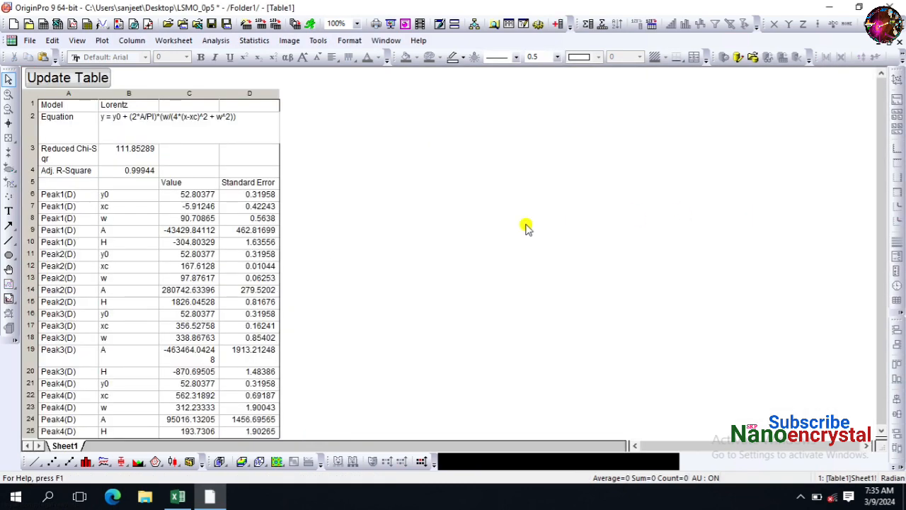
pyautogui.click(102, 79)
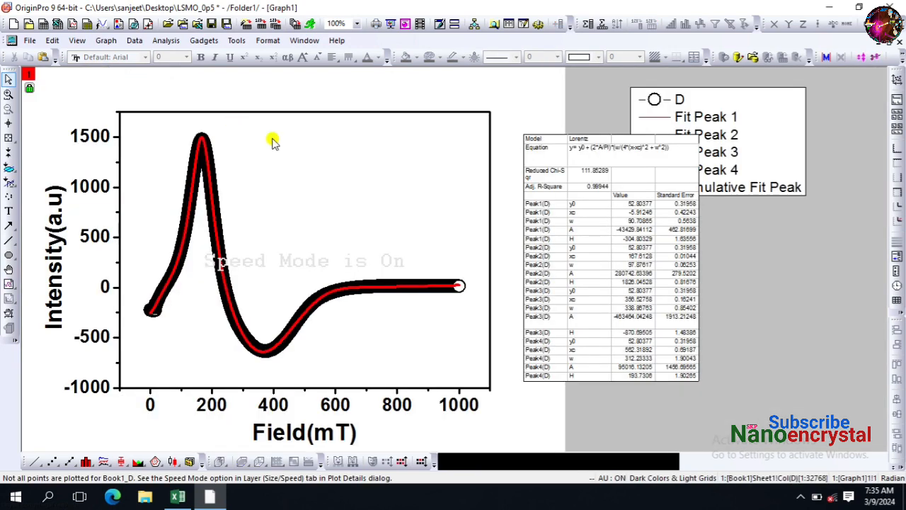
pyautogui.click(567, 142)
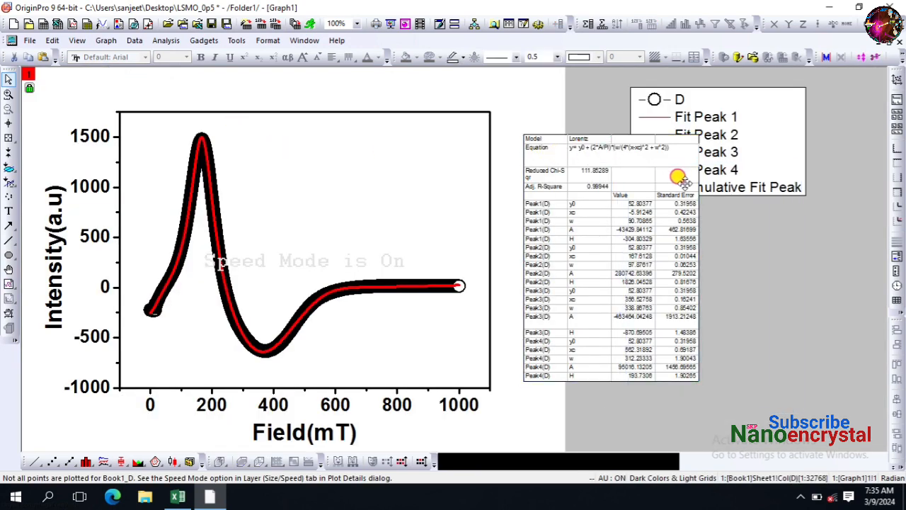
pyautogui.moveTo(684, 181); pyautogui.dragTo(788, 211)
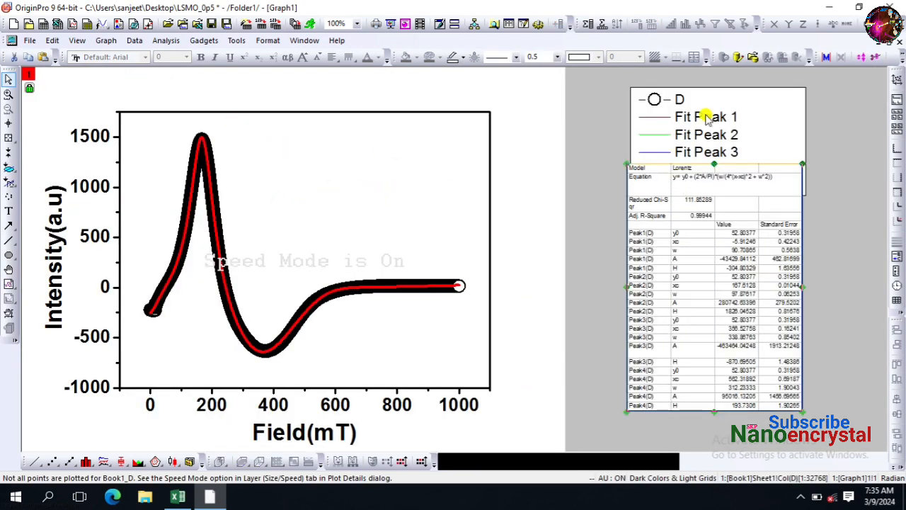
# Move the legend next to the plot frame and delete its Fit Peak 1 to Fit Peak 4 entries, including the leftover blank line.
pyautogui.click(751, 100)
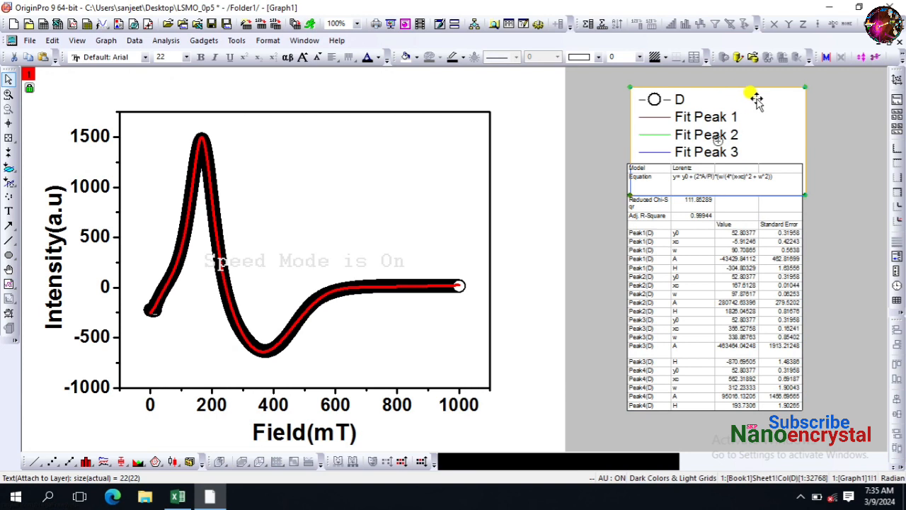
pyautogui.moveTo(755, 99); pyautogui.dragTo(636, 93)
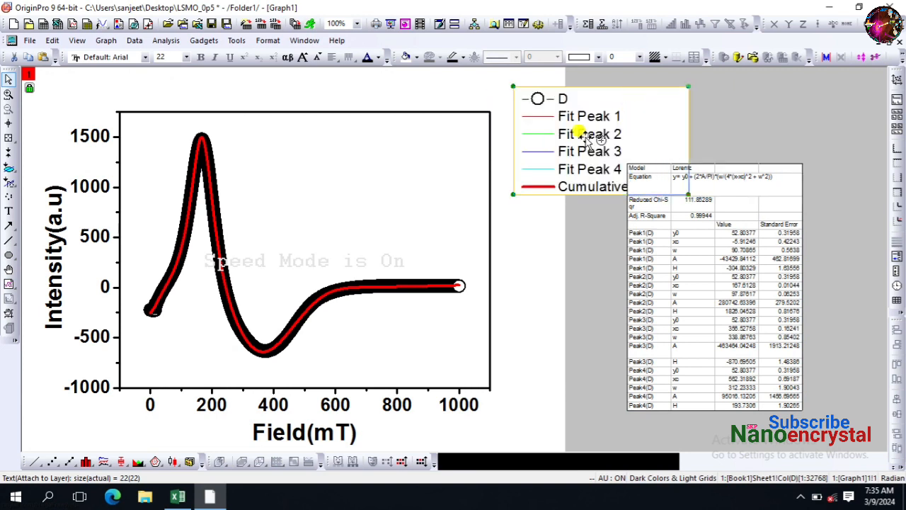
pyautogui.doubleClick(582, 138)
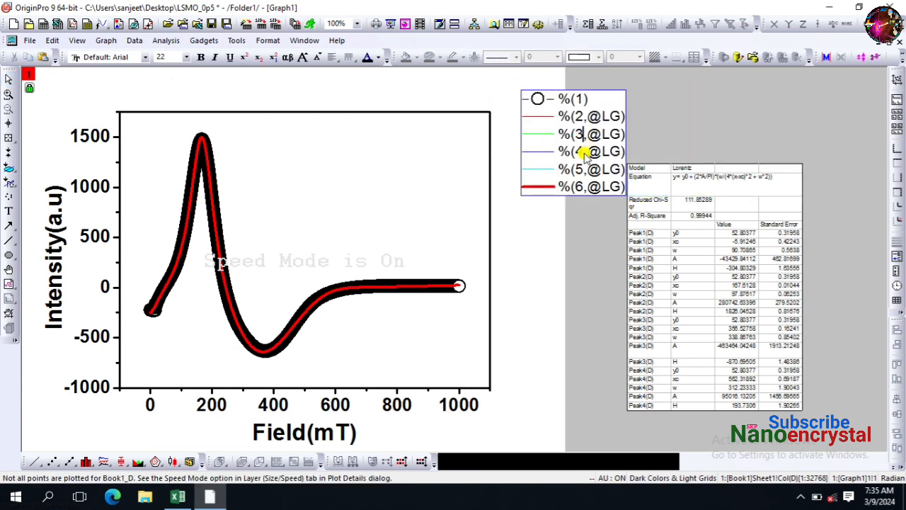
pyautogui.moveTo(623, 174); pyautogui.dragTo(535, 122)
pyautogui.press('Delete')
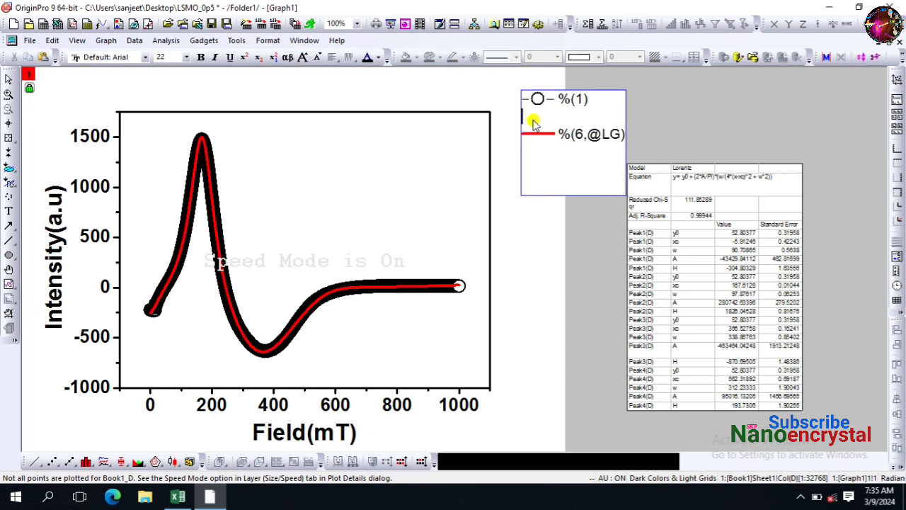
pyautogui.press('BackSpace')
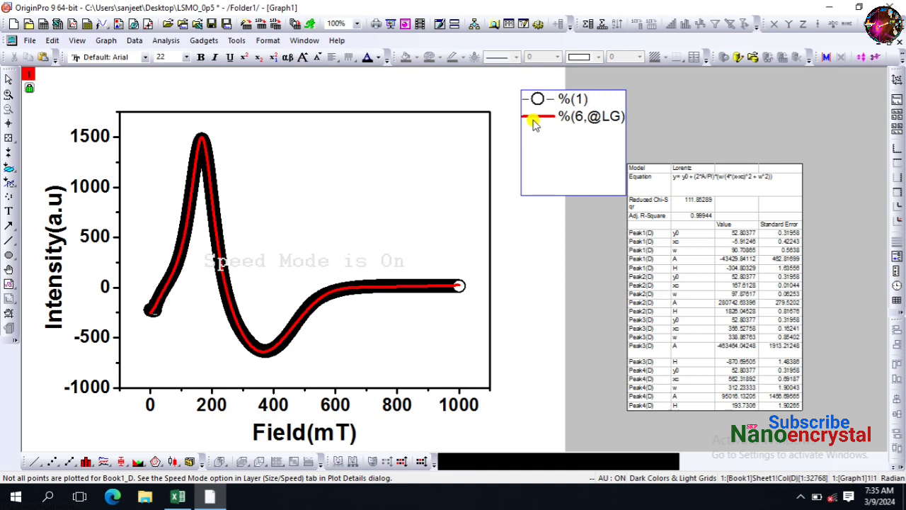
# Rename the two legend entries as "Experimental data points" and "Fit to Lorentzian function".
pyautogui.moveTo(559, 100); pyautogui.dragTo(593, 91)
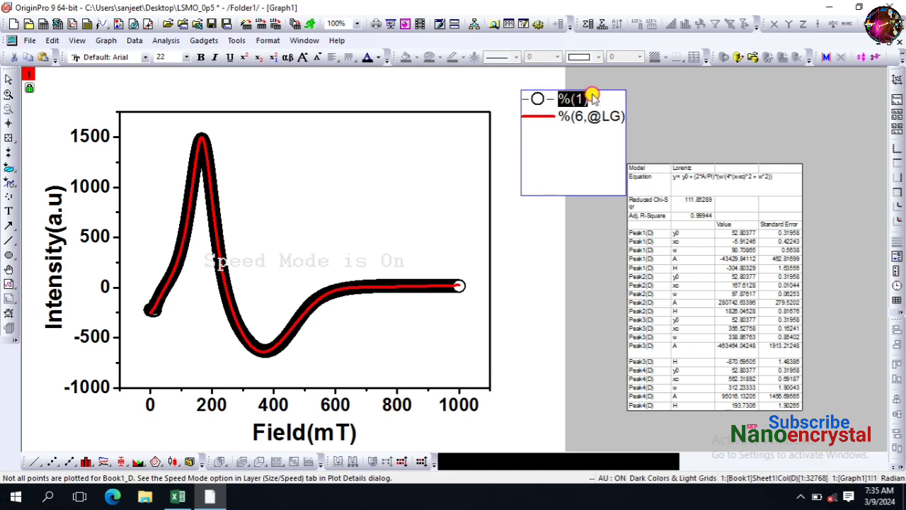
pyautogui.write('Experi')
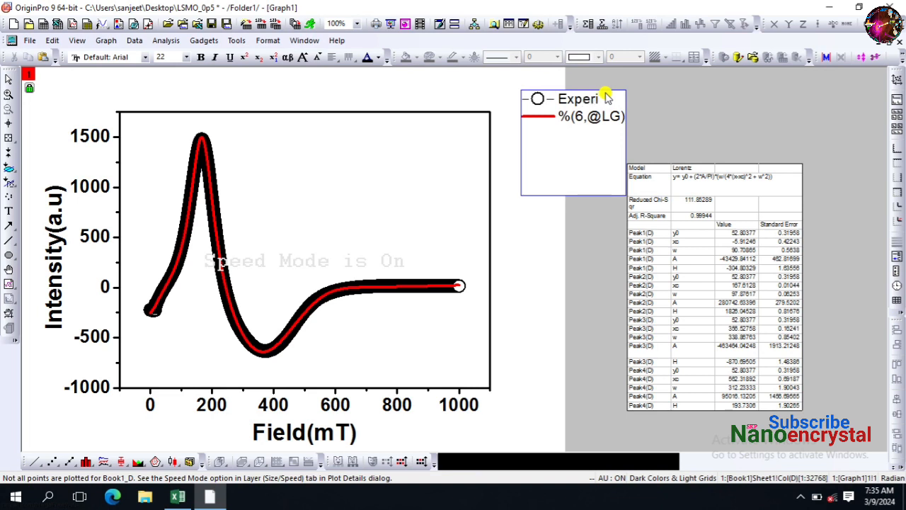
pyautogui.write('men')
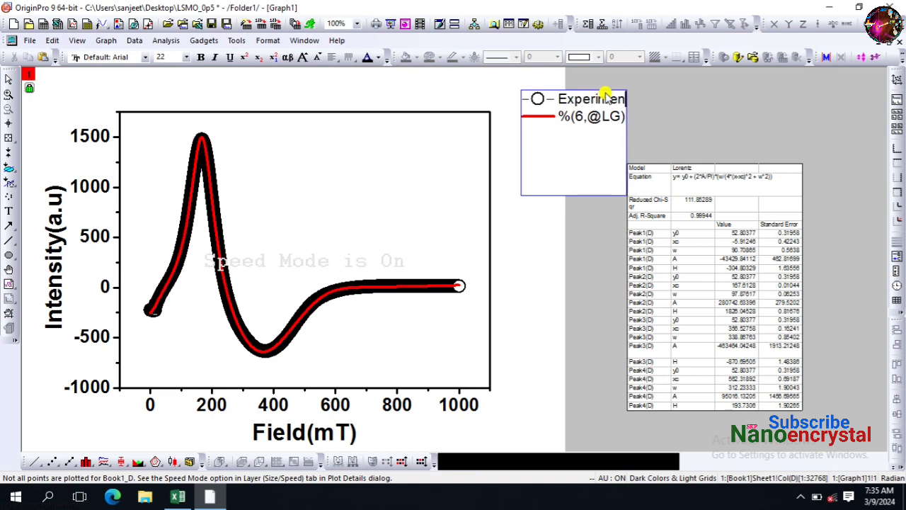
pyautogui.write('tal dat')
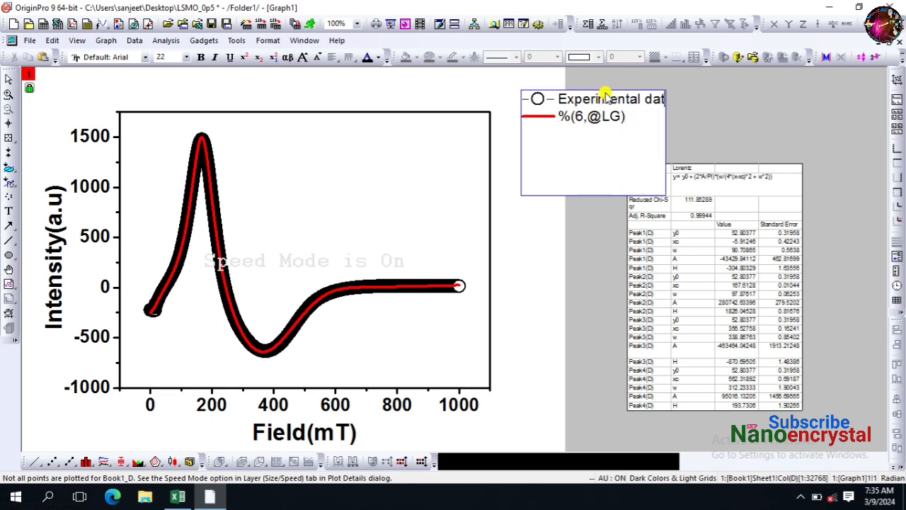
pyautogui.write('a p')
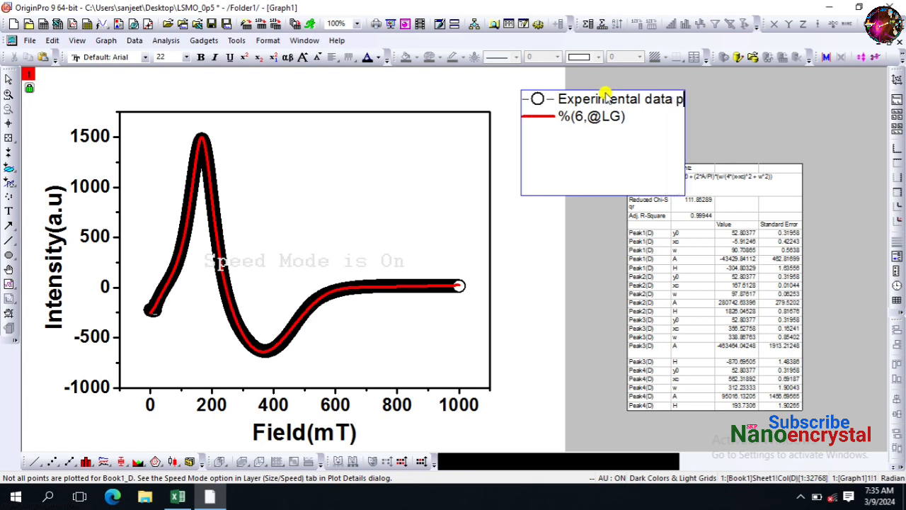
pyautogui.write('oints')
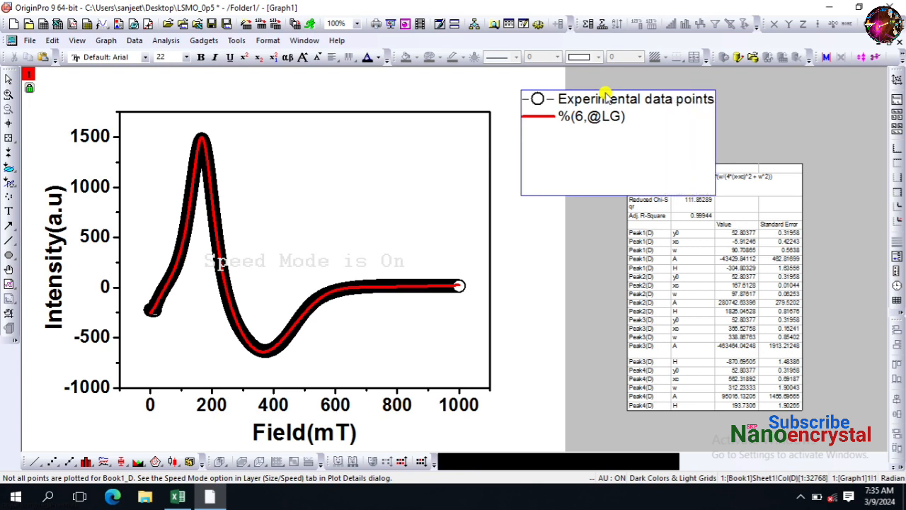
pyautogui.moveTo(563, 119); pyautogui.dragTo(639, 119)
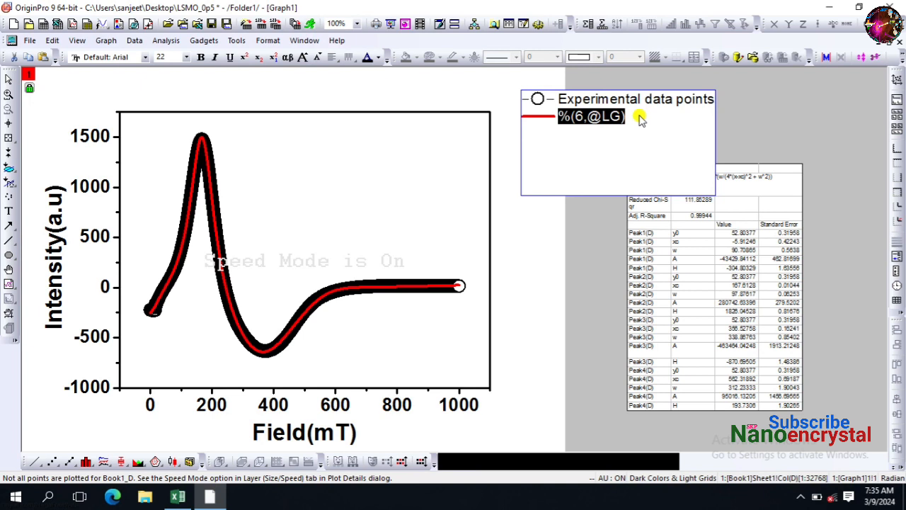
pyautogui.write('Fit to Lorentzian function')
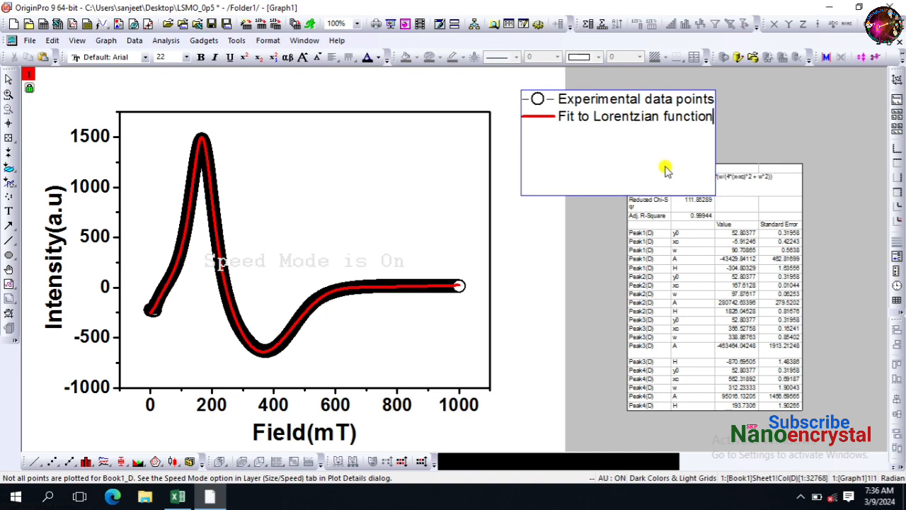
# Make all of the legend text bold and finish editing the legend.
pyautogui.hotkey('ctrl', 'a')
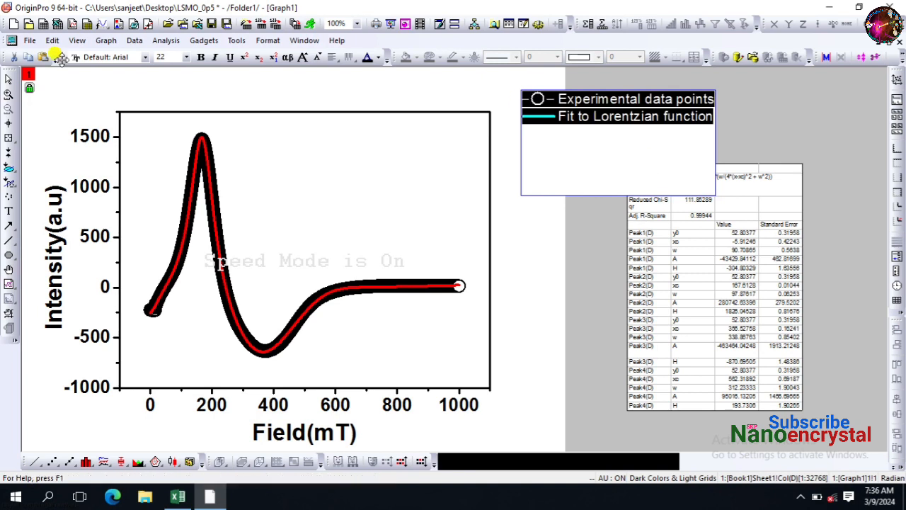
pyautogui.click(201, 57)
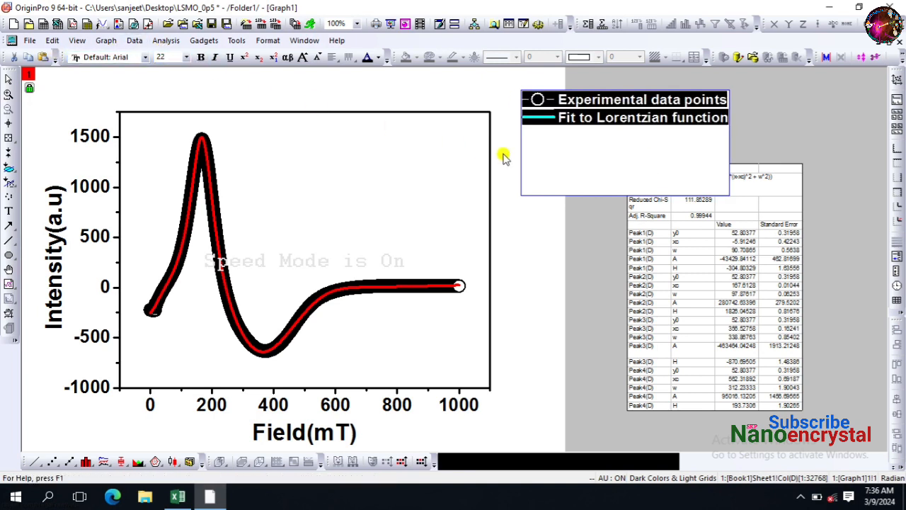
pyautogui.click(531, 216)
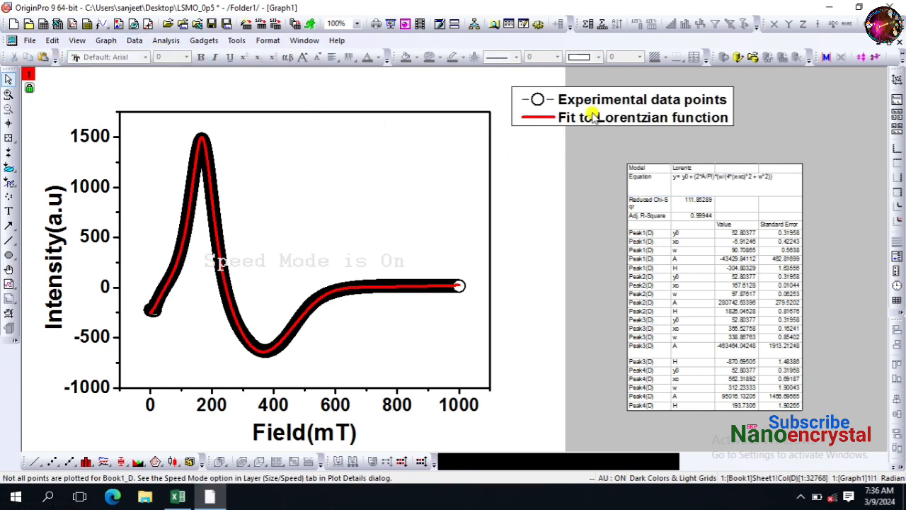
# Set the legend's background to (None) and move it into the upper-right corner inside the plot frame.
pyautogui.click(660, 89)
pyautogui.rightClick(660, 91)
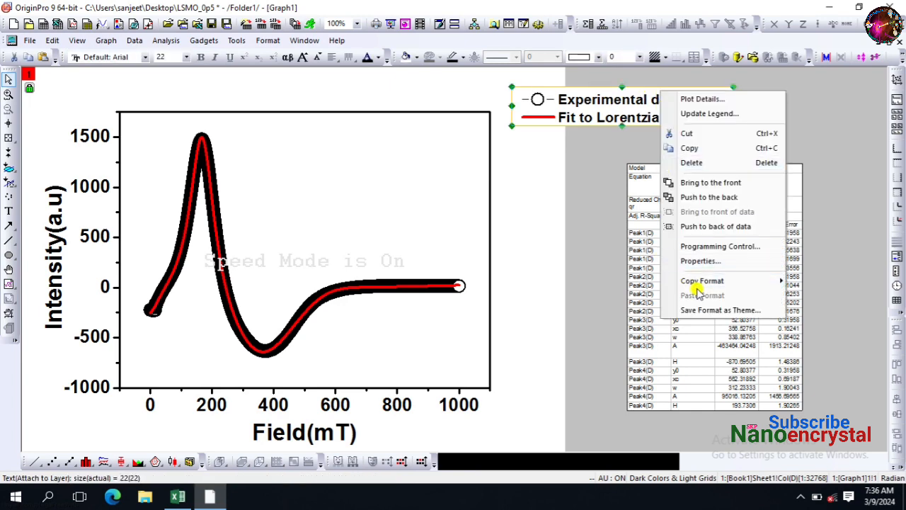
pyautogui.click(701, 261)
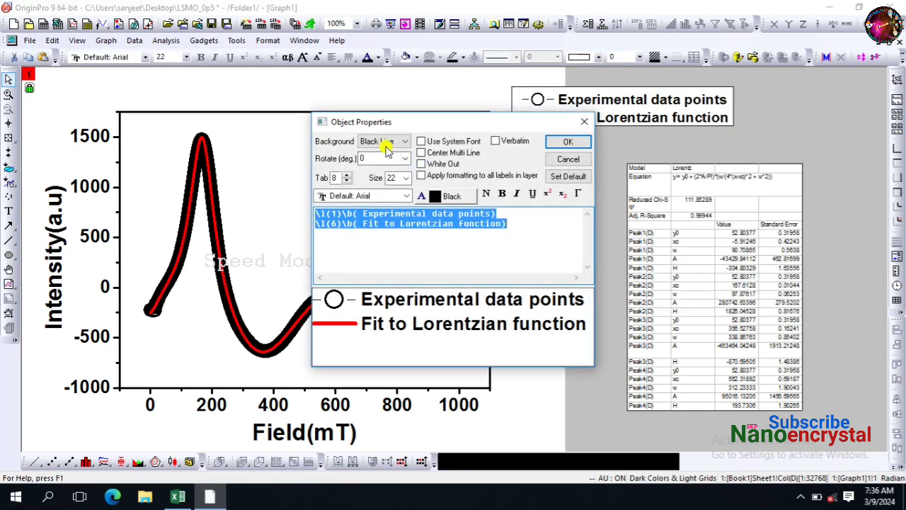
pyautogui.click(386, 141)
pyautogui.click(379, 151)
pyautogui.click(575, 143)
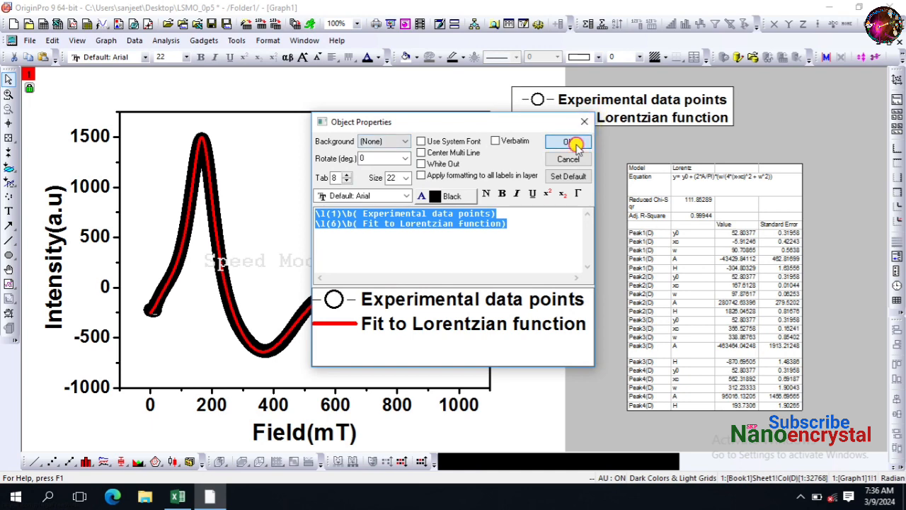
pyautogui.click(644, 110)
pyautogui.moveTo(644, 110); pyautogui.dragTo(399, 135)
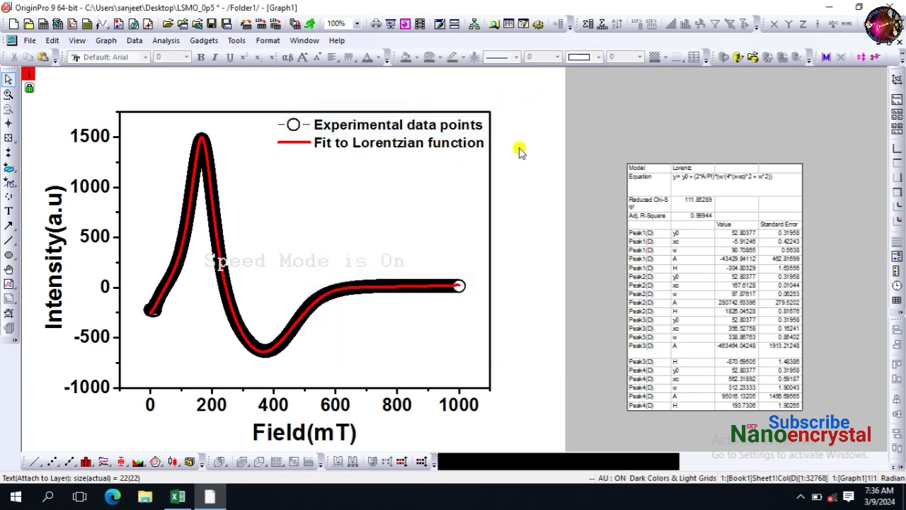
# Delete the fit results table beside the plot.
pyautogui.click(688, 164)
pyautogui.moveTo(699, 181); pyautogui.dragTo(756, 159)
pyautogui.press('Delete')
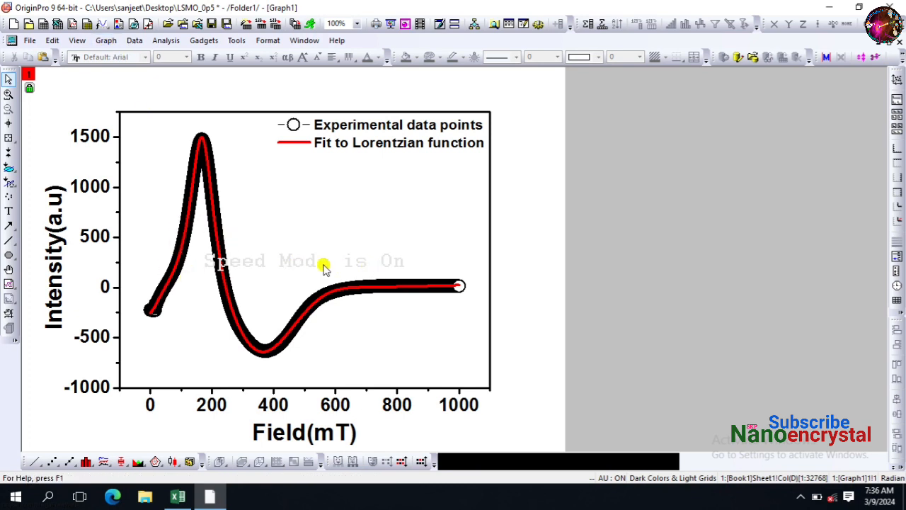
# Set Speed Mode to Off for all layers in the active page.
pyautogui.click(106, 41)
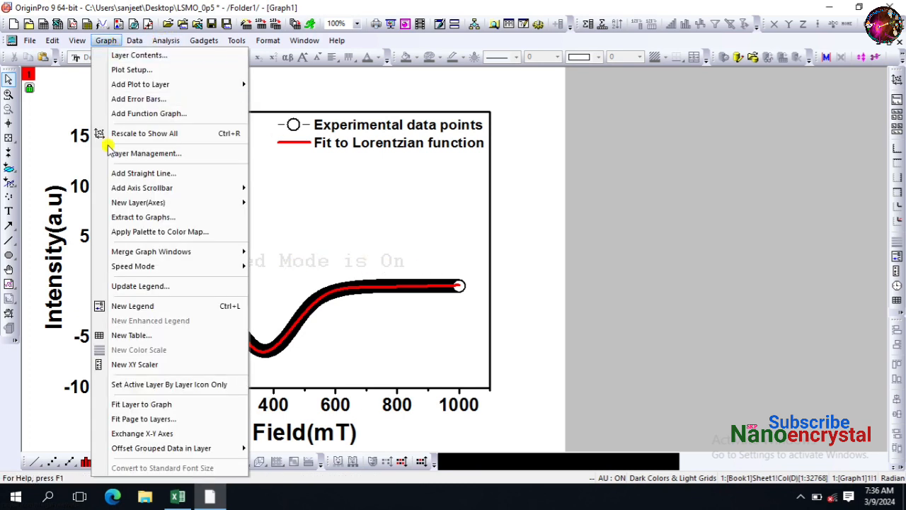
pyautogui.moveTo(217, 267)
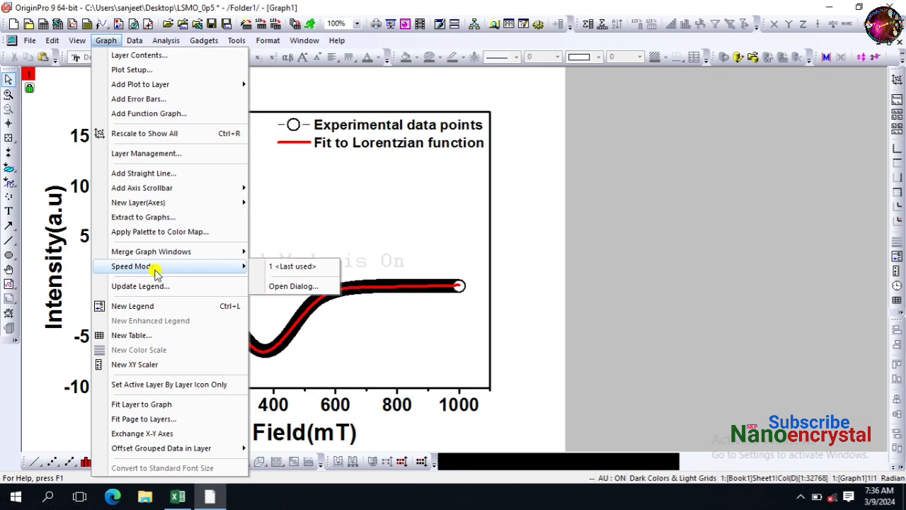
pyautogui.click(291, 284)
pyautogui.click(449, 269)
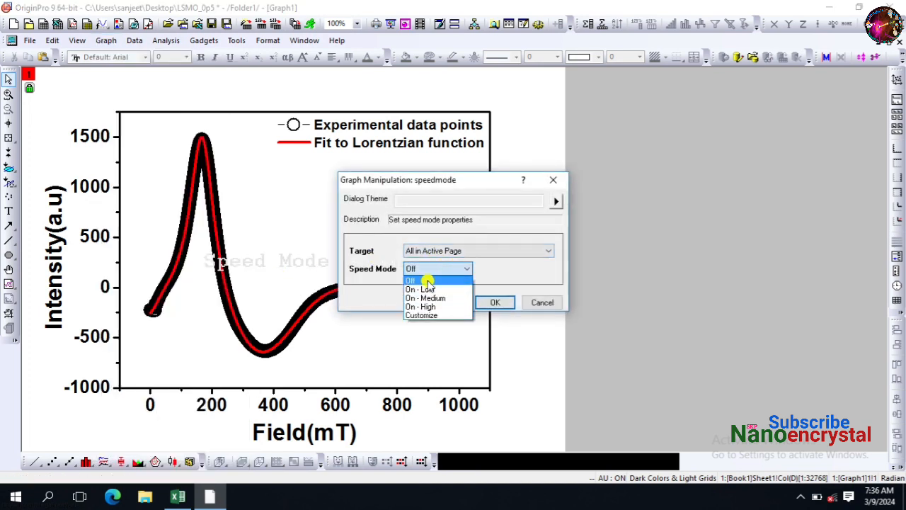
pyautogui.click(422, 289)
pyautogui.click(425, 268)
pyautogui.click(423, 281)
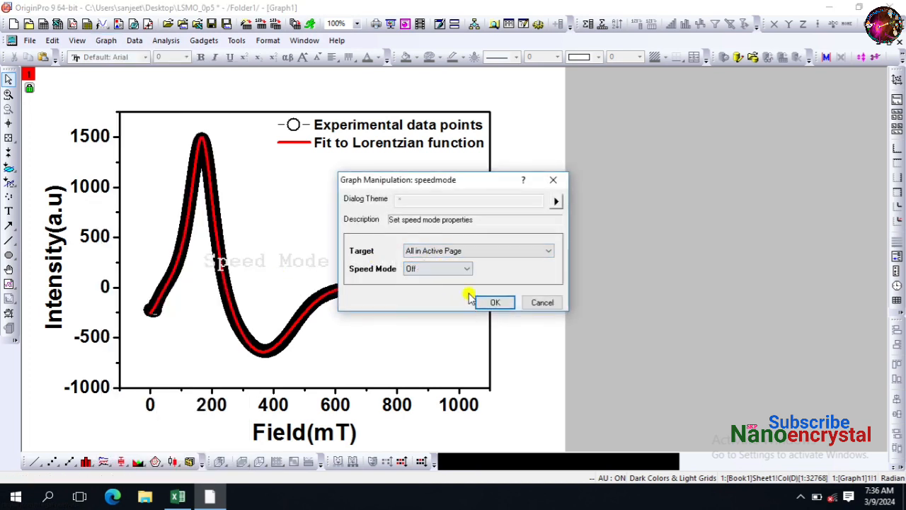
pyautogui.click(489, 303)
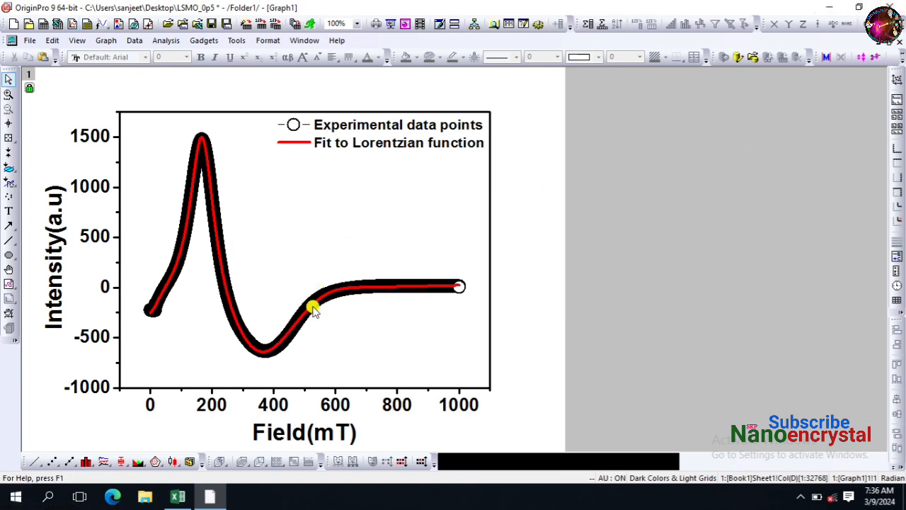
# Shift the Intensity(a.u) axis title slightly closer to the vertical axis and deselect it.
pyautogui.click(49, 236)
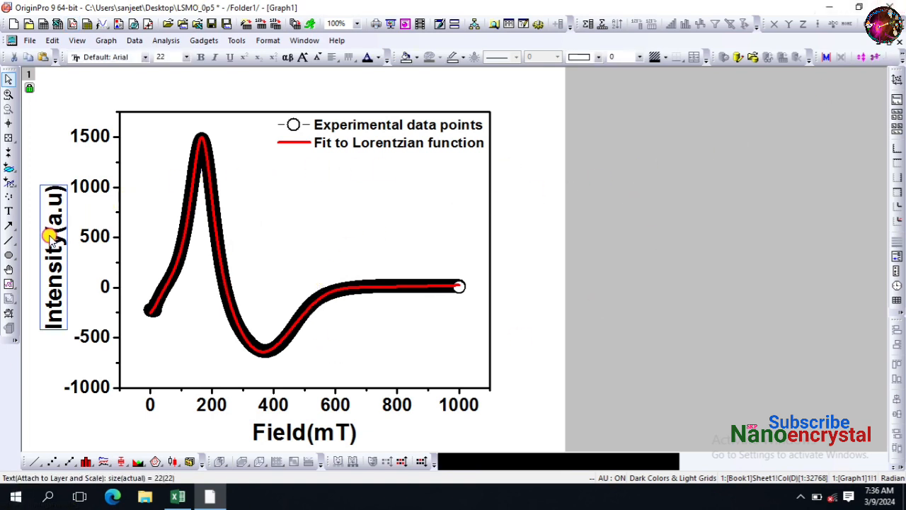
pyautogui.moveTo(48, 234); pyautogui.dragTo(53, 240)
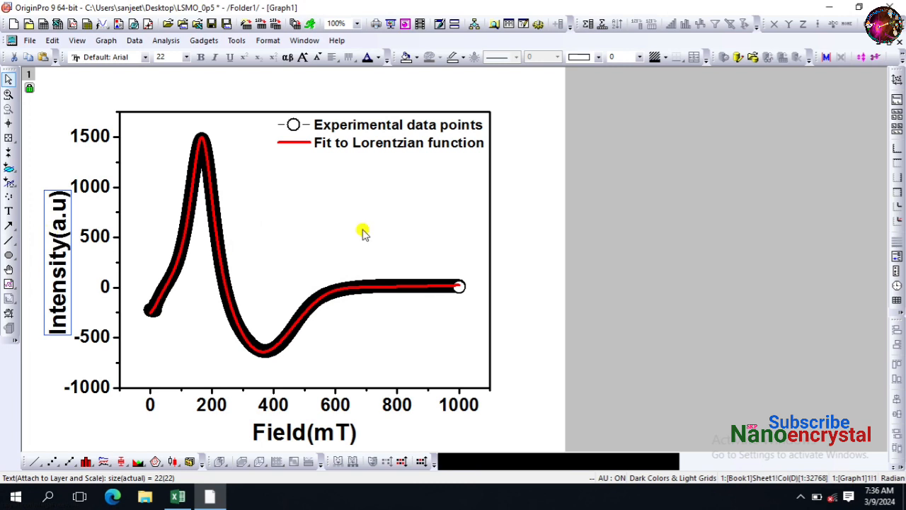
pyautogui.click(652, 153)
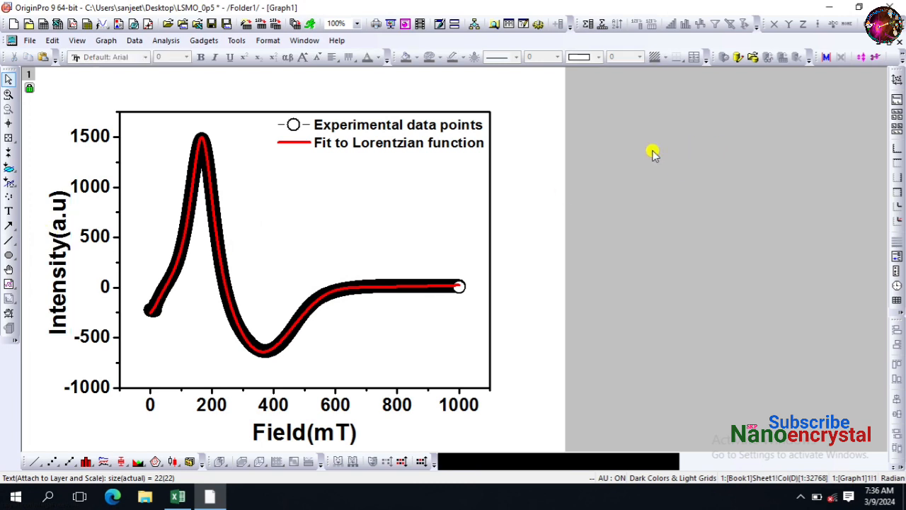
# Start a graph export as a JPG image and choose the Desktop as the destination folder.
pyautogui.click(29, 40)
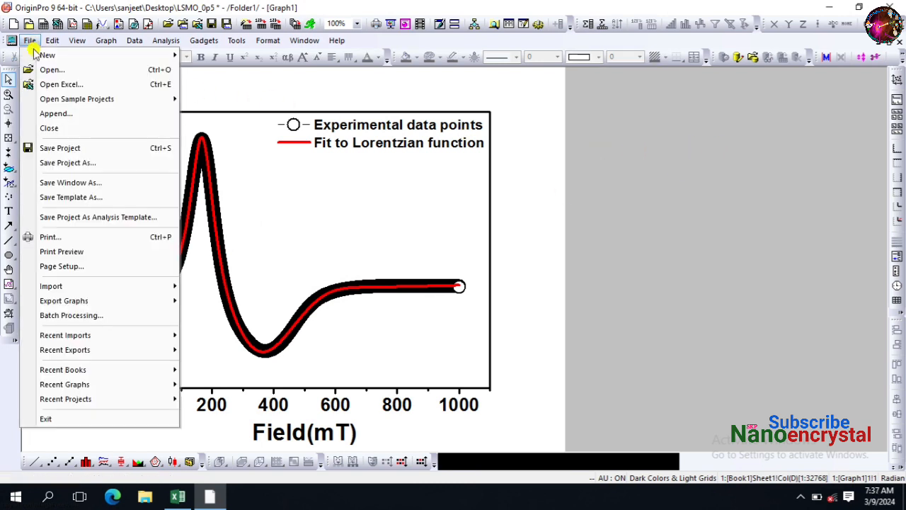
pyautogui.moveTo(76, 303)
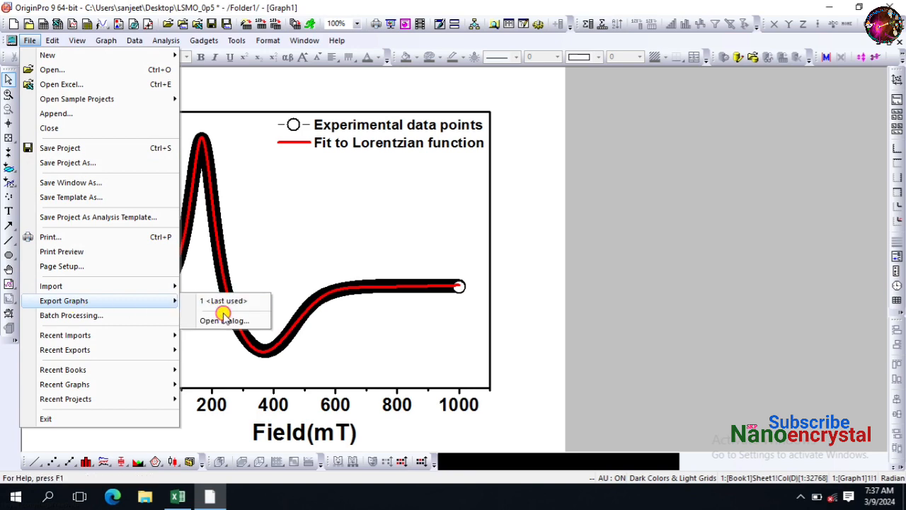
pyautogui.click(223, 318)
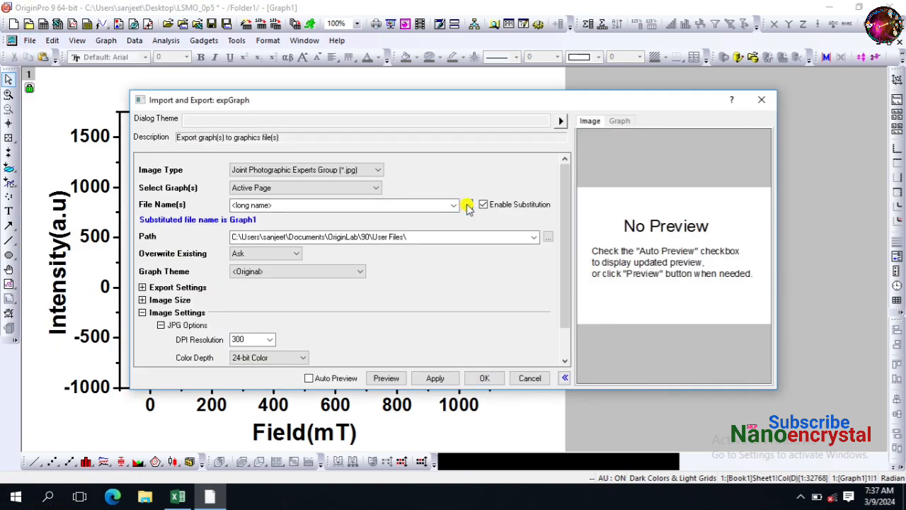
pyautogui.click(467, 206)
pyautogui.click(287, 221)
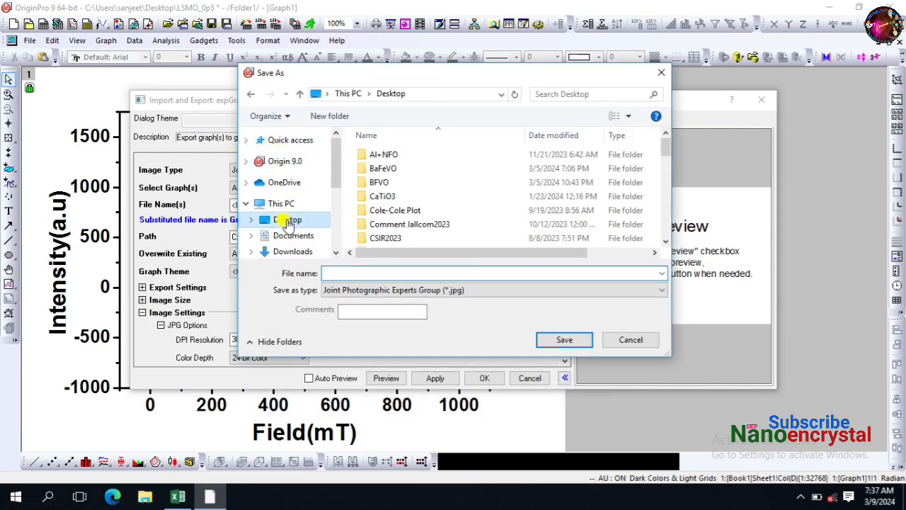
# Name the image file LSMO_0p5 and export the graph at 300 DPI.
pyautogui.click(425, 272)
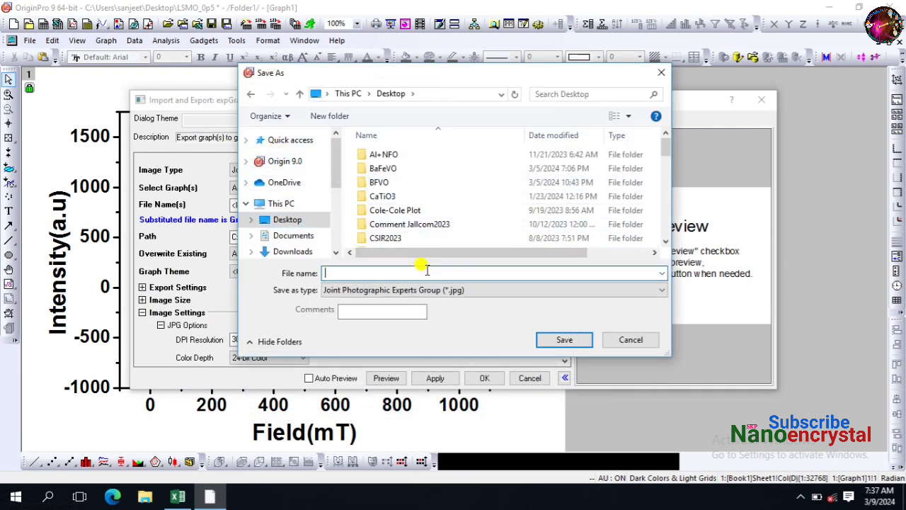
pyautogui.write('l')
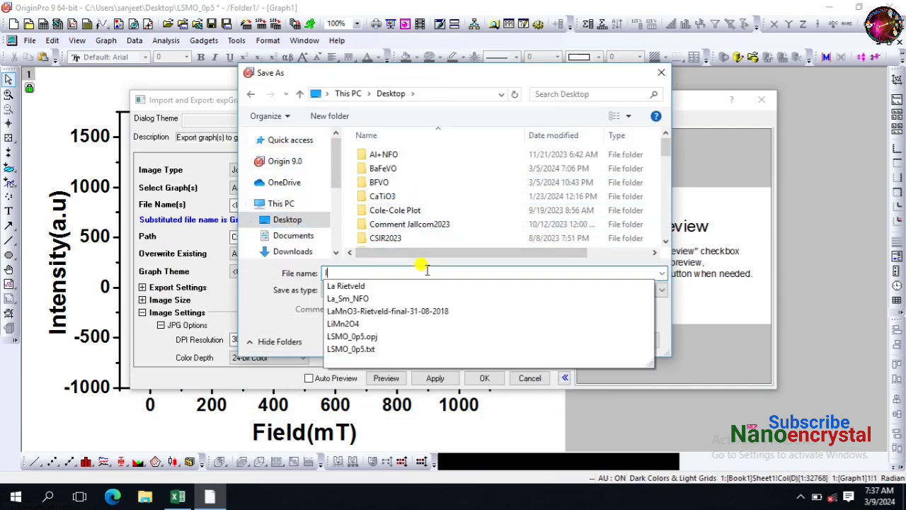
pyautogui.click(394, 349)
pyautogui.click(400, 273)
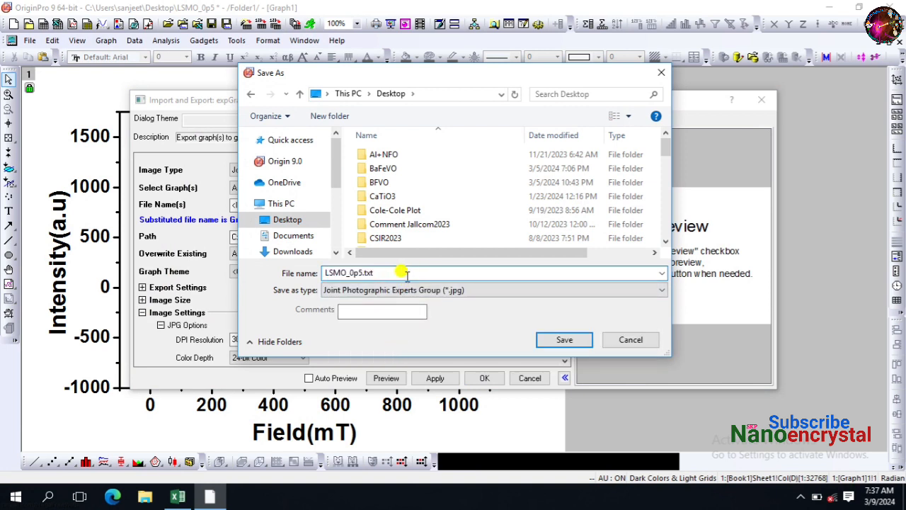
pyautogui.press('BackSpace')
pyautogui.press('BackSpace')
pyautogui.press('BackSpace')
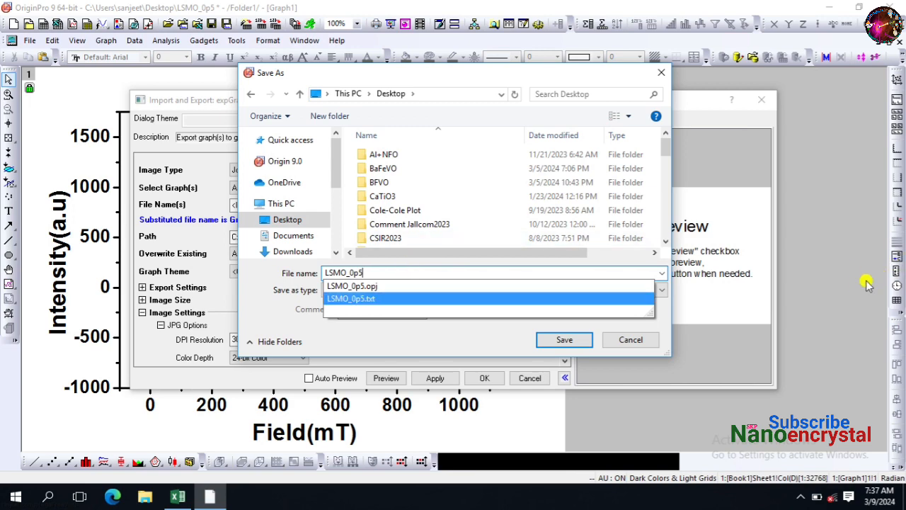
pyautogui.click(548, 340)
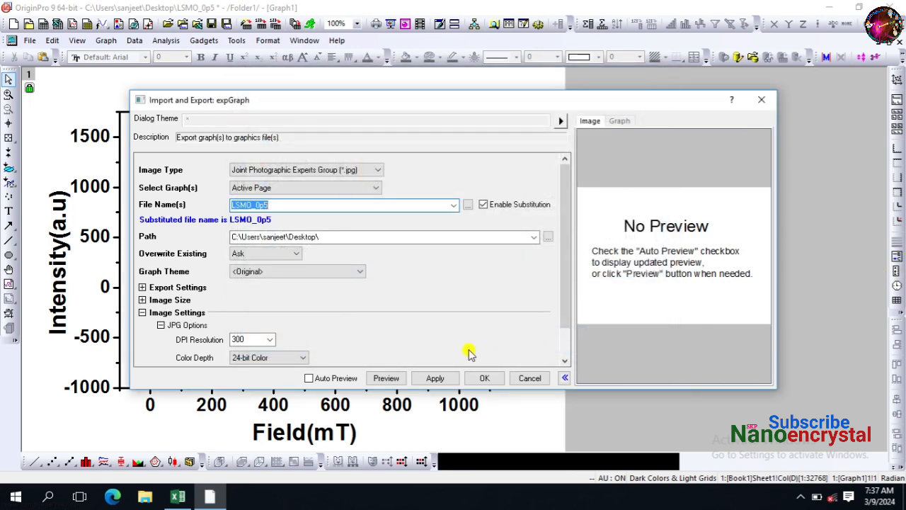
pyautogui.click(482, 376)
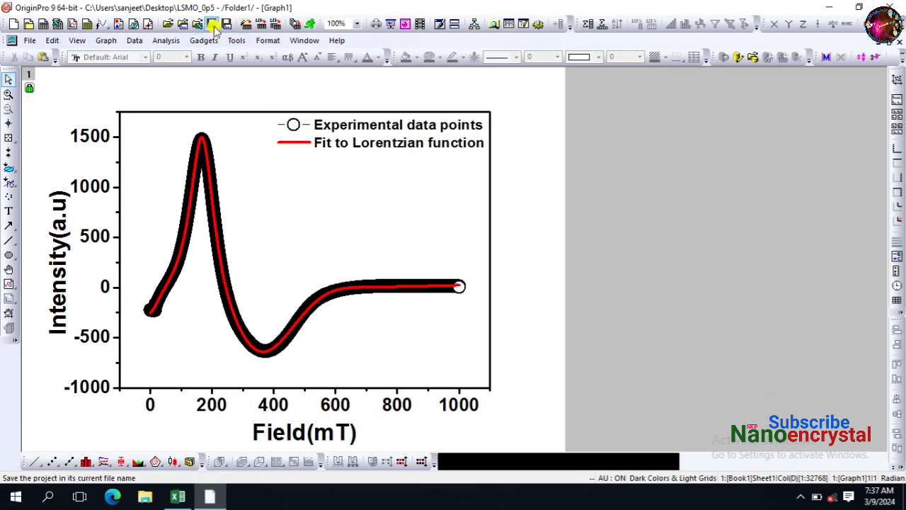
# Minimize the open windows, view the exported graph image from the desktop in Photos, and switch back to OriginPro.
pyautogui.click(827, 6)
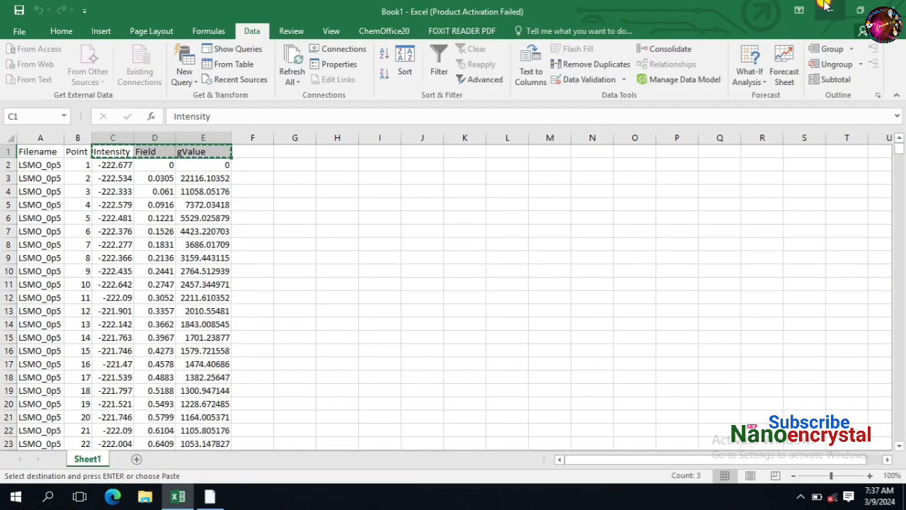
pyautogui.click(827, 6)
pyautogui.doubleClick(472, 305)
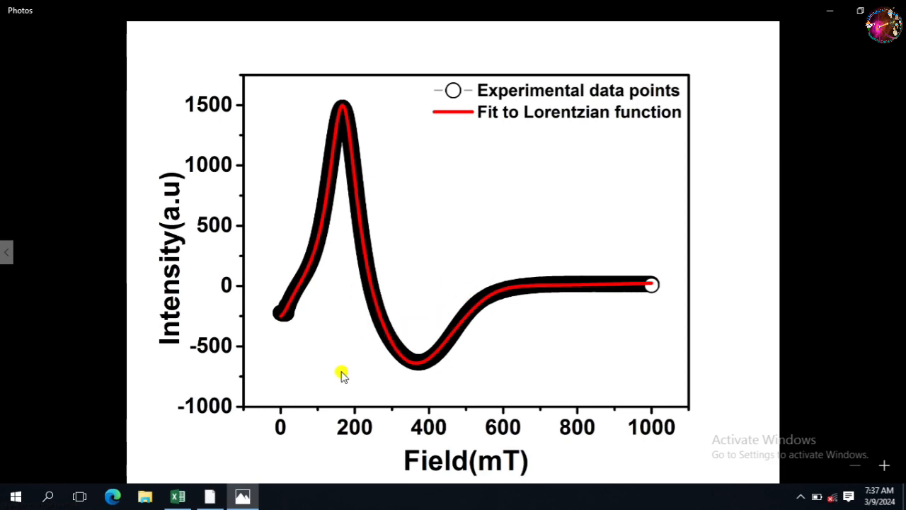
pyautogui.click(217, 498)
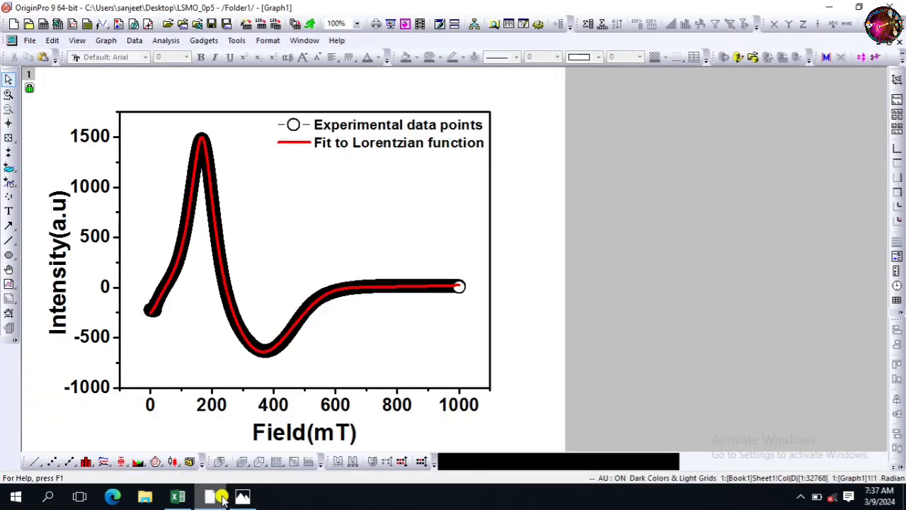